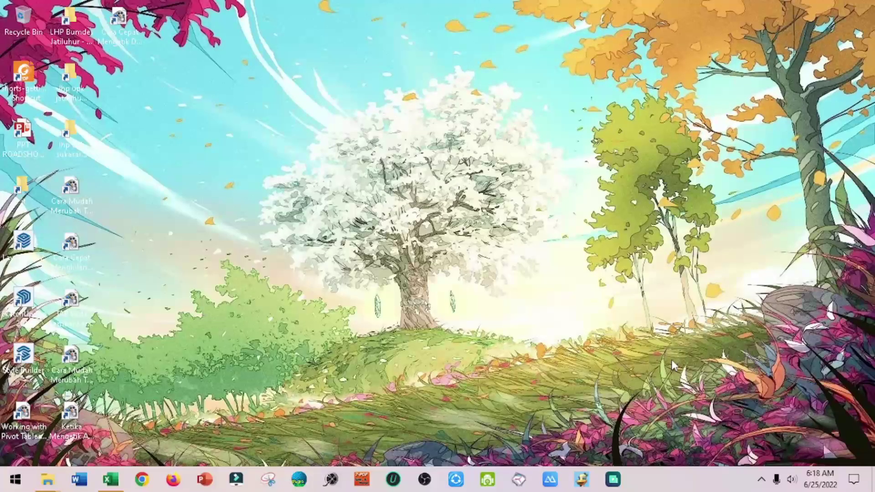
Step: Refresh the desktop, then open the Conditional Formatting warna workbook from the Berbagi Data folder in Excel
{"action": "right_click", "coordinate": [412, 209]}
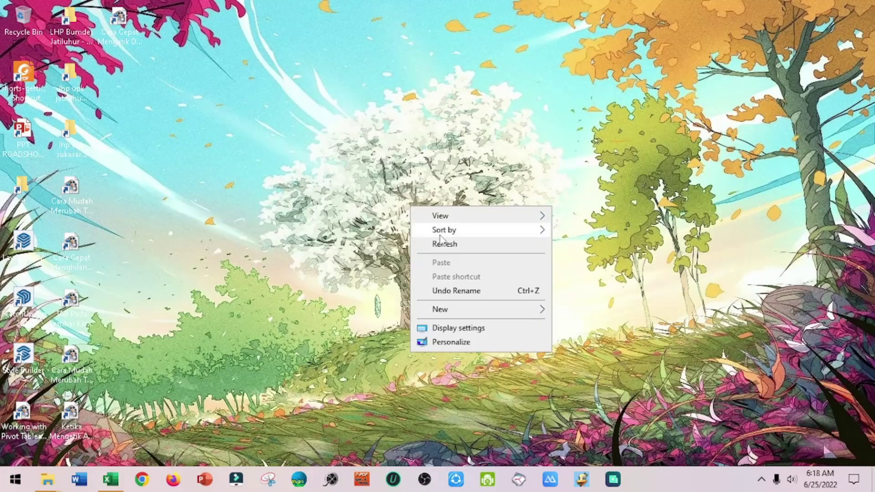
{"action": "left_click", "coordinate": [449, 245]}
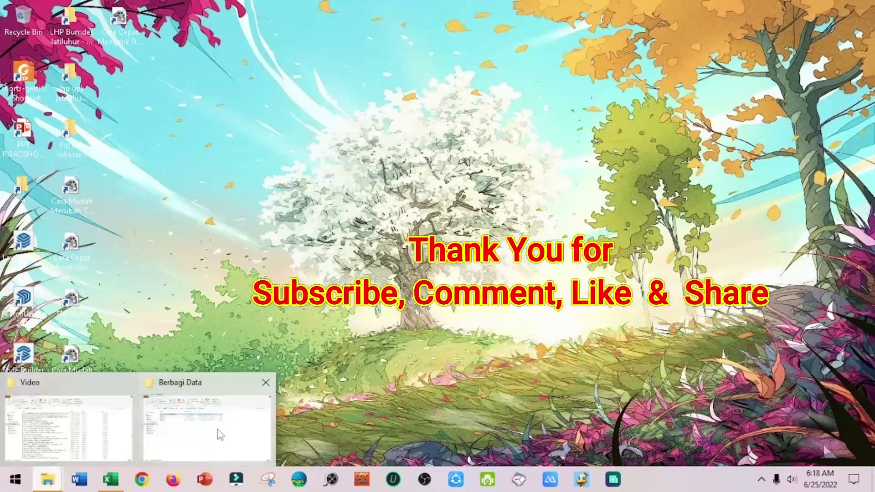
{"action": "left_click", "coordinate": [226, 423]}
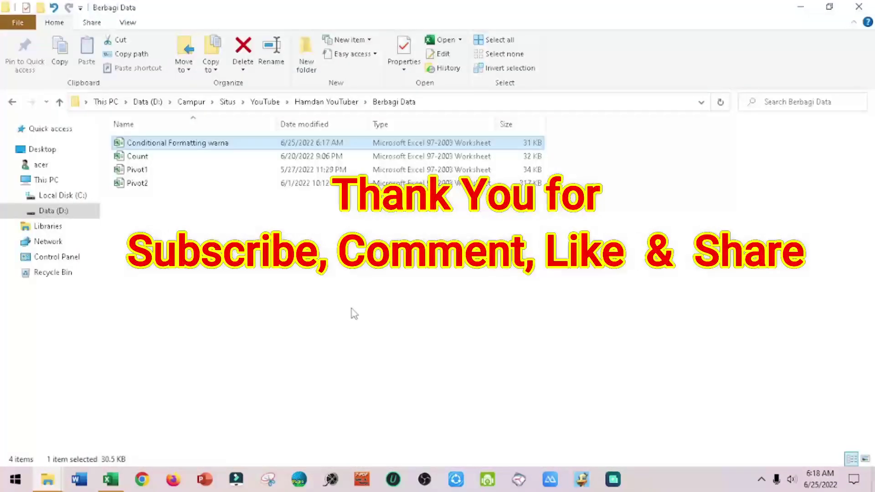
{"action": "right_click", "coordinate": [180, 144]}
{"action": "left_click", "coordinate": [203, 154]}
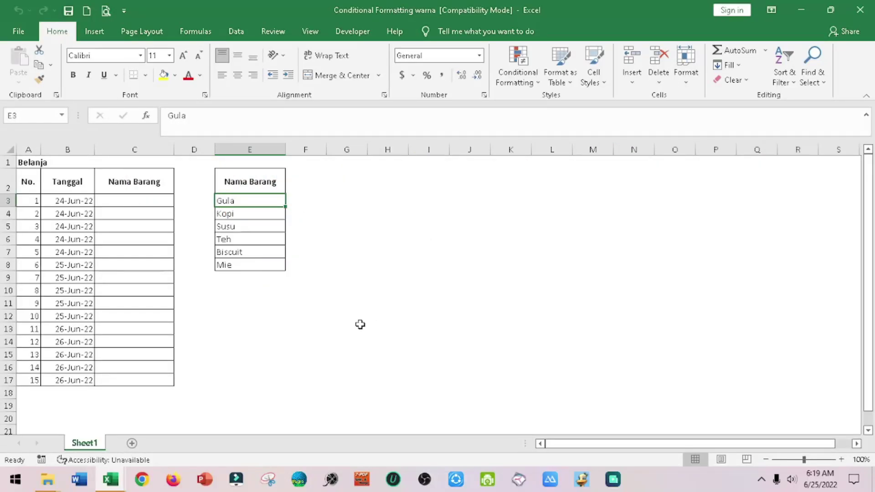
Step: Select C3:E17, covering the empty Nama Barang column and the six-item list
{"action": "left_click", "coordinate": [392, 253]}
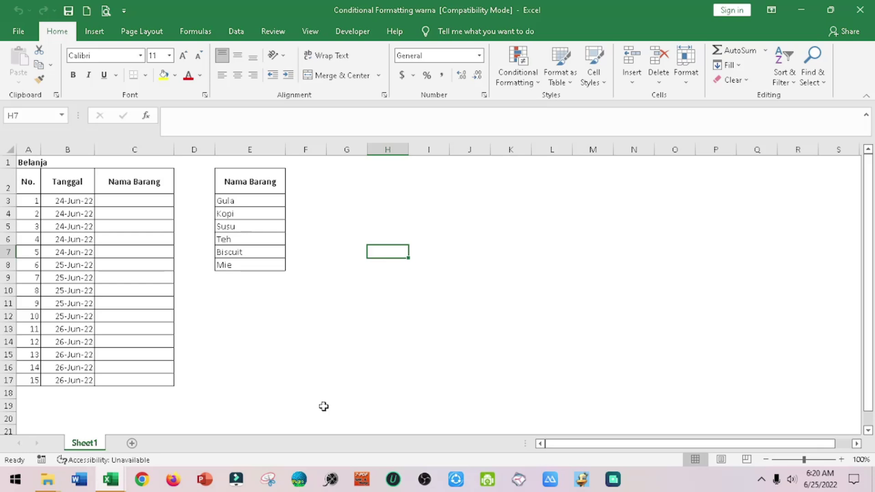
{"action": "left_click", "coordinate": [249, 200]}
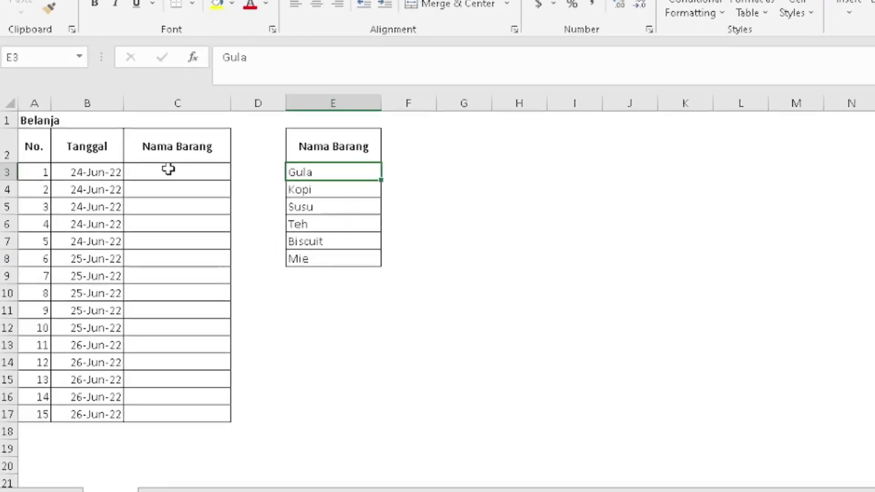
{"action": "left_click_drag", "start_coordinate": [106, 201], "coordinate": [290, 365]}
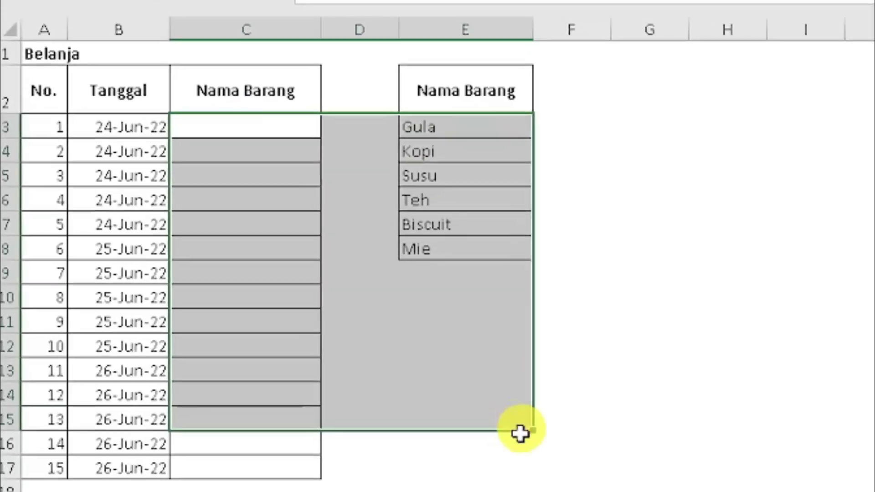
{"action": "left_click_drag", "start_coordinate": [519, 432], "coordinate": [510, 469]}
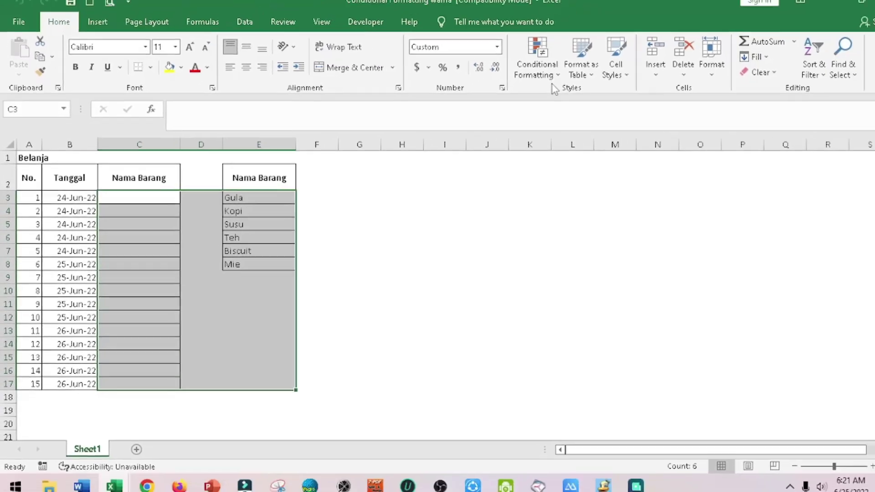
{"action": "left_click", "coordinate": [551, 77]}
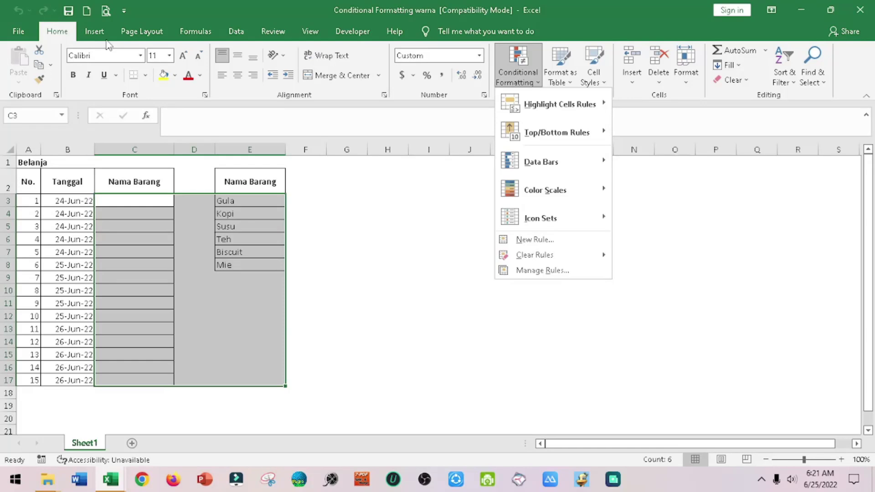
{"action": "mouse_move", "coordinate": [559, 104]}
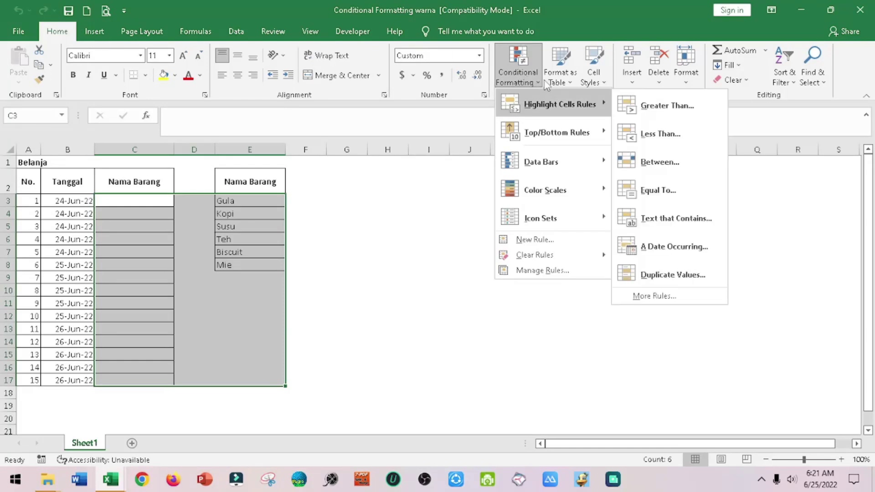
Step: Start a new rule that formats only cells whose Specific Text is containing a chosen value
{"action": "left_click", "coordinate": [560, 242]}
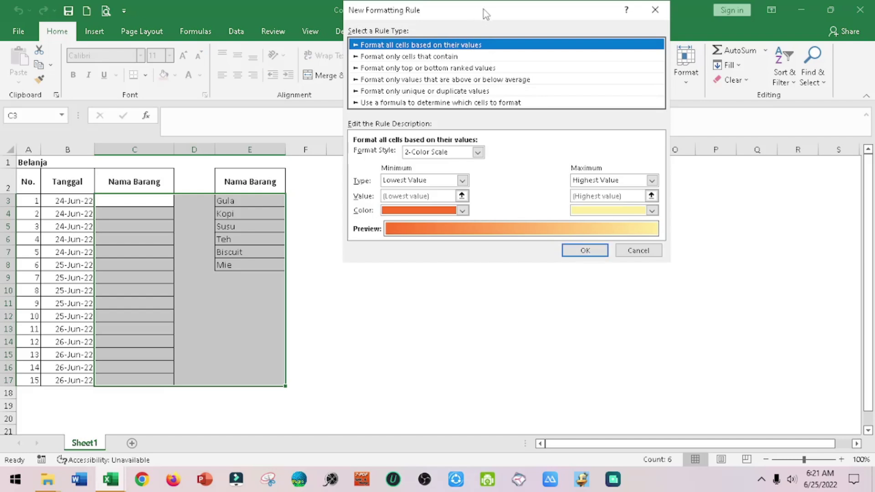
{"action": "left_click_drag", "start_coordinate": [483, 9], "coordinate": [598, 38]}
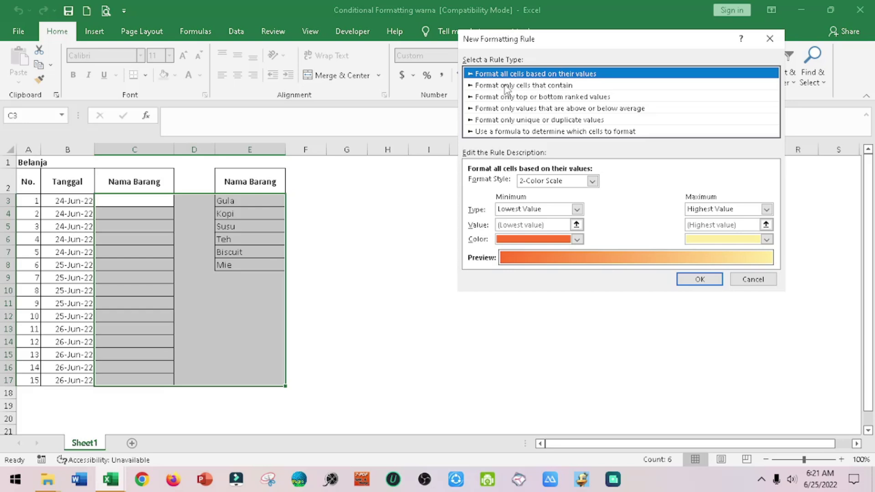
{"action": "left_click", "coordinate": [507, 86]}
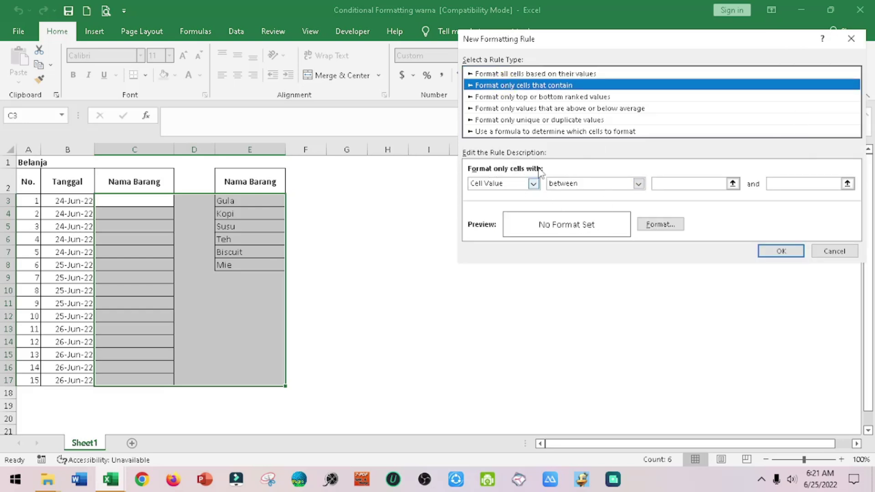
{"action": "left_click", "coordinate": [534, 184]}
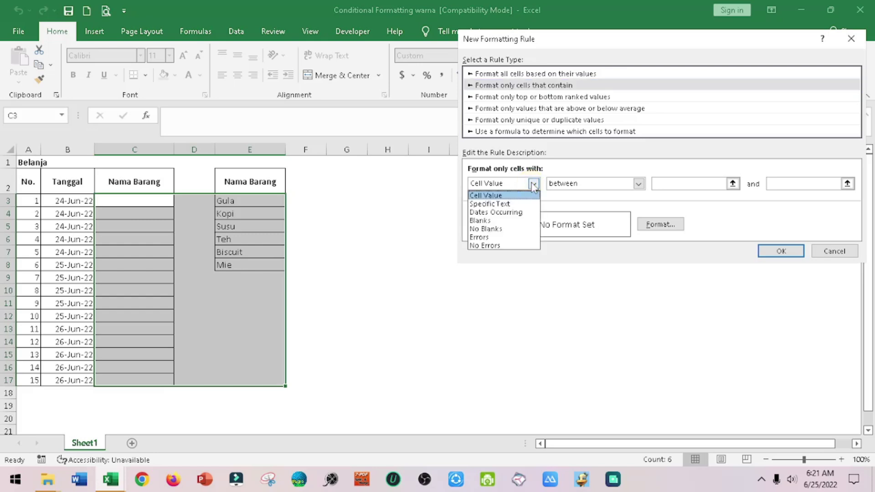
{"action": "left_click", "coordinate": [513, 206]}
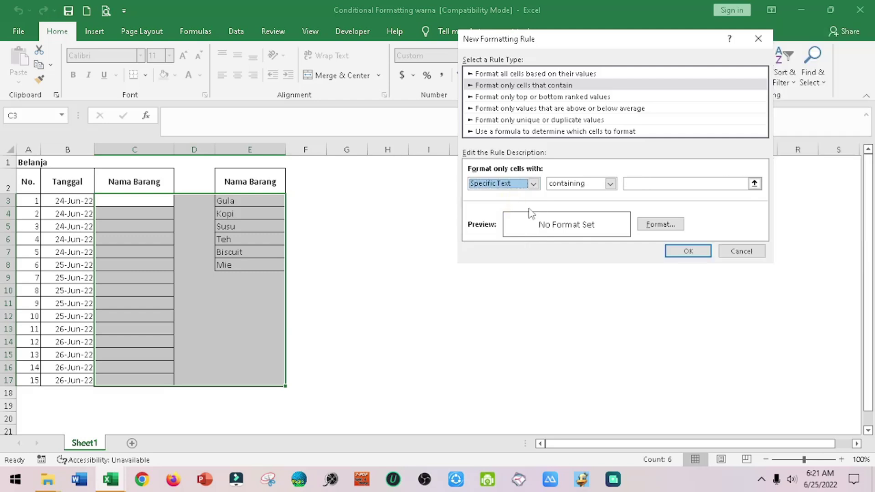
{"action": "left_click", "coordinate": [608, 184]}
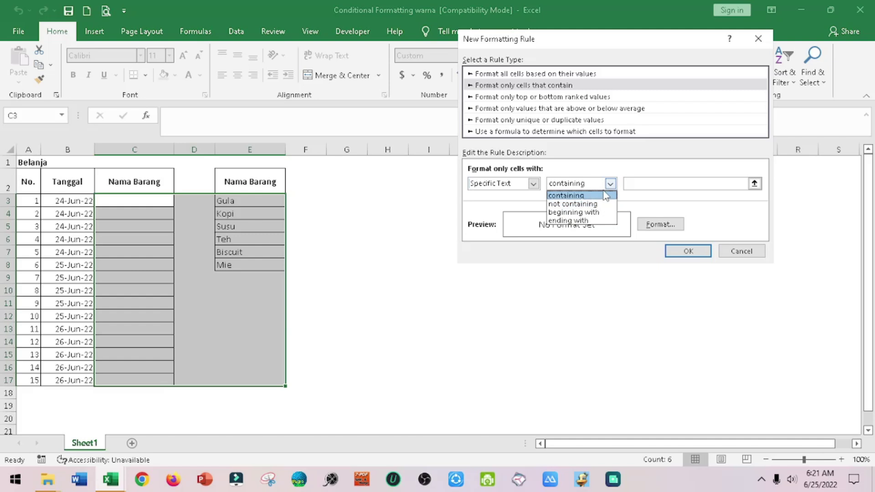
{"action": "left_click", "coordinate": [596, 197]}
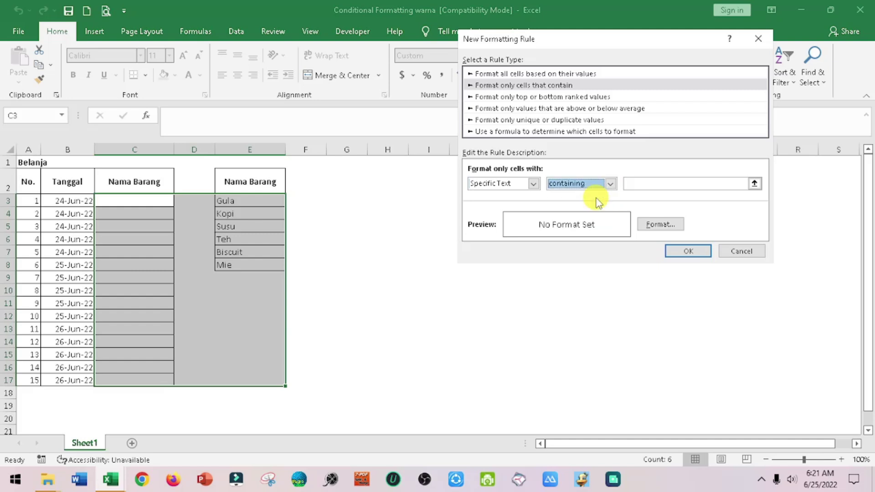
{"action": "left_click", "coordinate": [756, 184]}
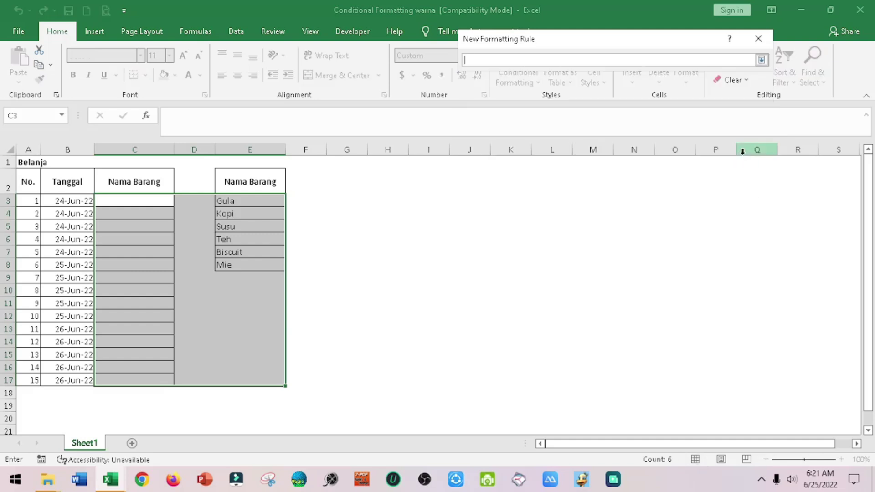
Step: Match the rule against E3 (Gula), give it a red fill and apply it
{"action": "left_click", "coordinate": [257, 203]}
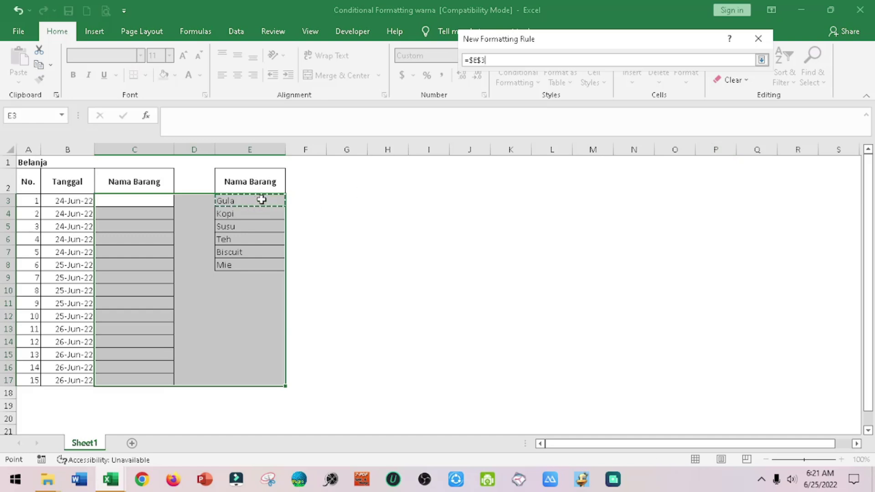
{"action": "left_click", "coordinate": [761, 60]}
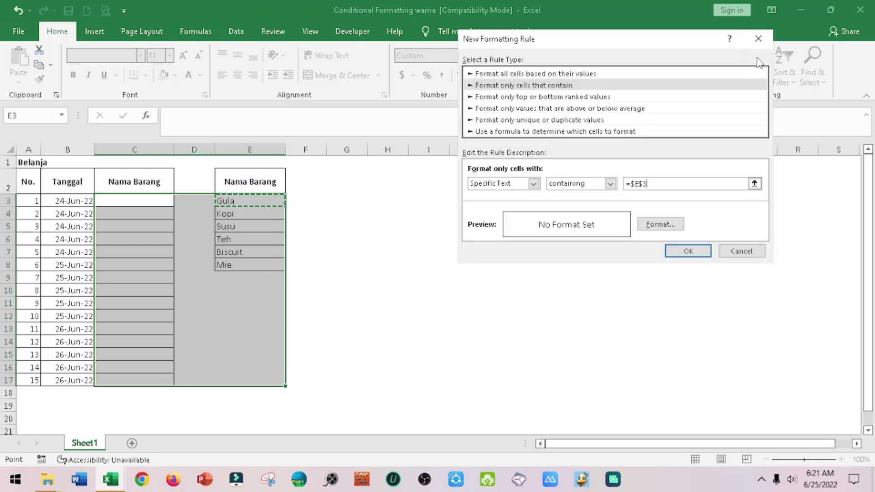
{"action": "left_click", "coordinate": [660, 224]}
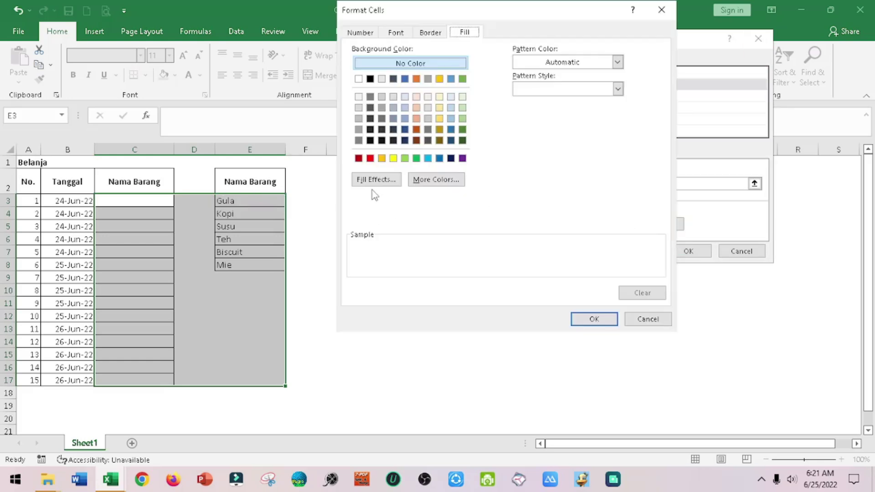
{"action": "left_click", "coordinate": [370, 158]}
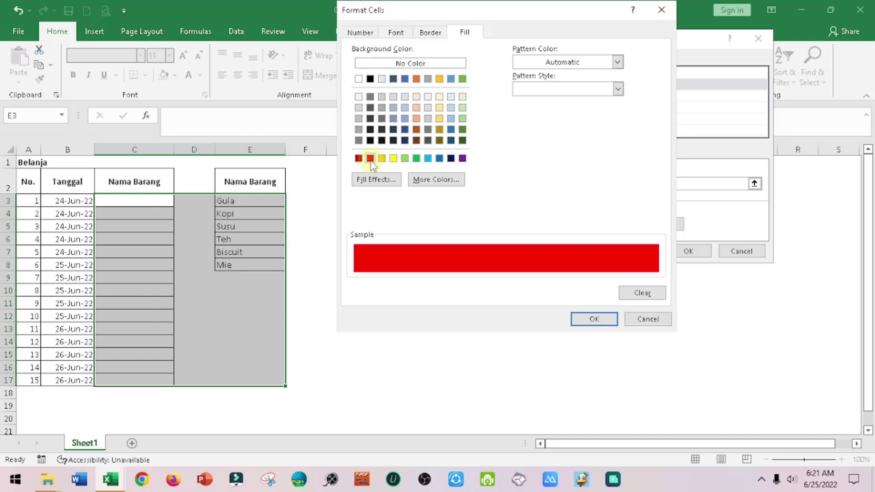
{"action": "left_click", "coordinate": [593, 321]}
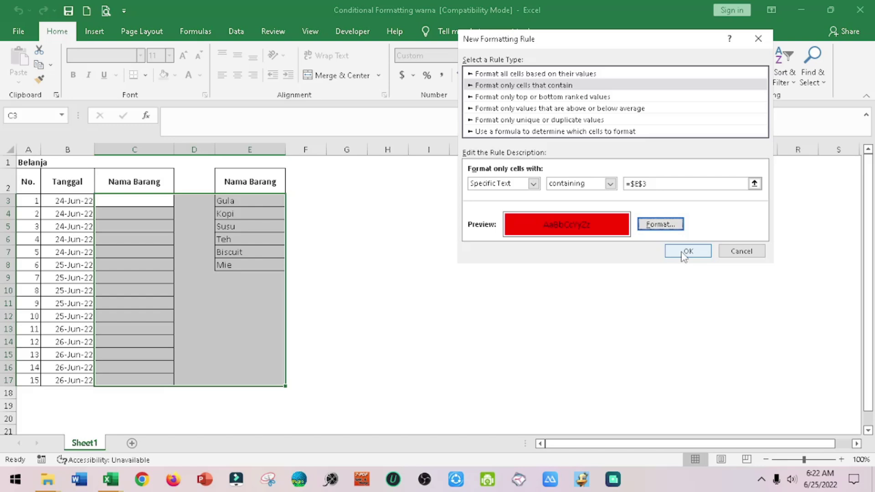
{"action": "left_click", "coordinate": [685, 251]}
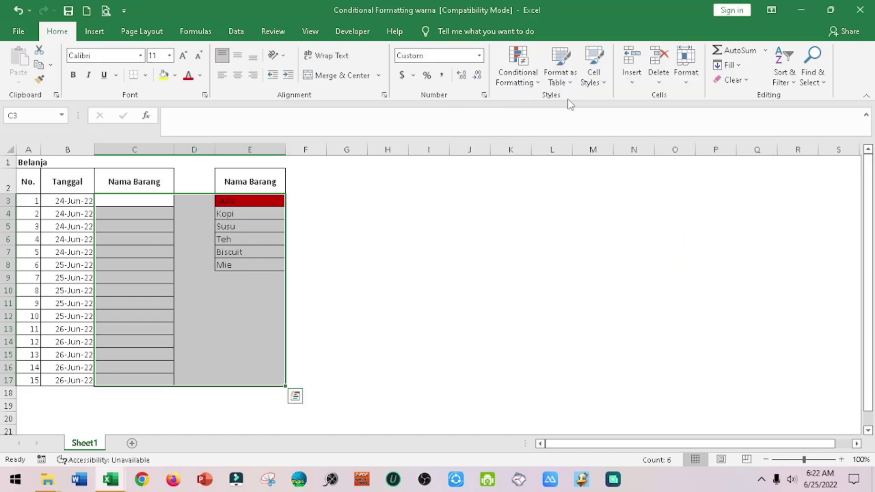
Step: Start another rule that formats cells containing Specific Text
{"action": "left_click", "coordinate": [536, 83]}
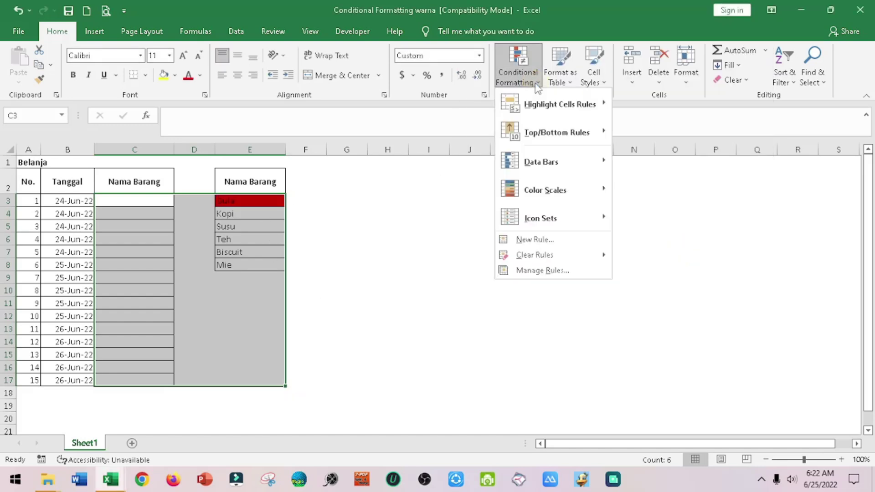
{"action": "left_click", "coordinate": [536, 245]}
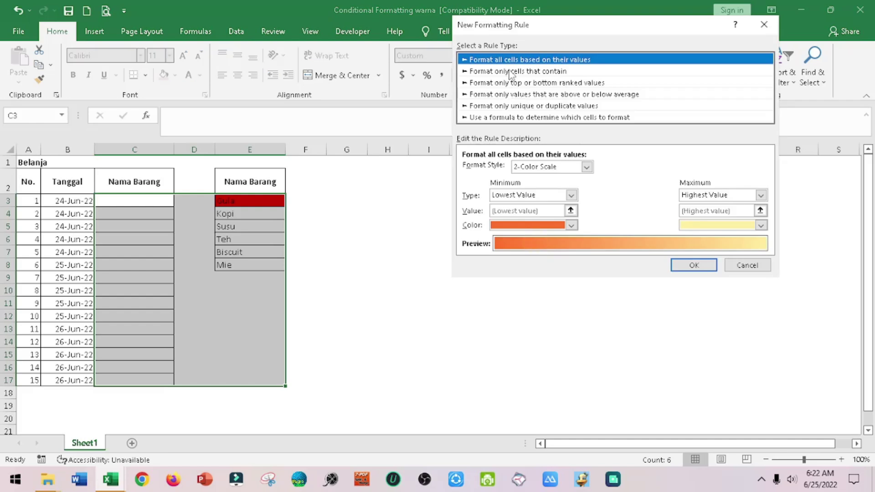
{"action": "left_click", "coordinate": [533, 71]}
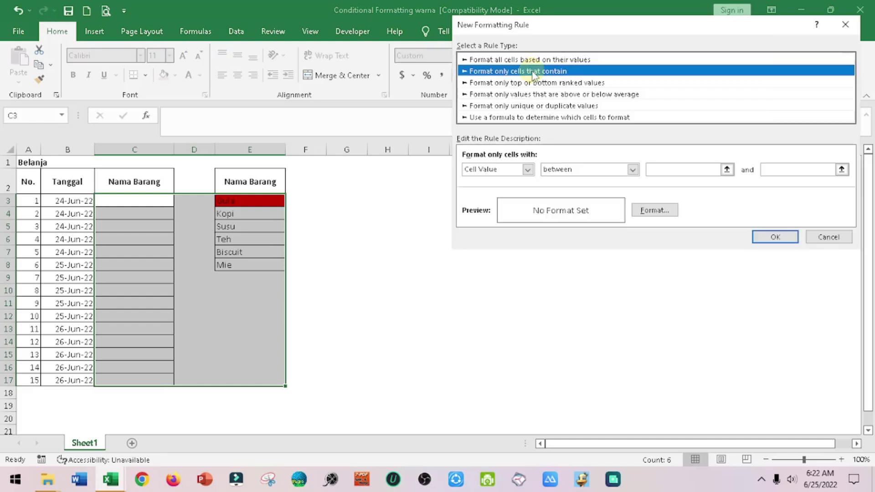
{"action": "left_click", "coordinate": [528, 170]}
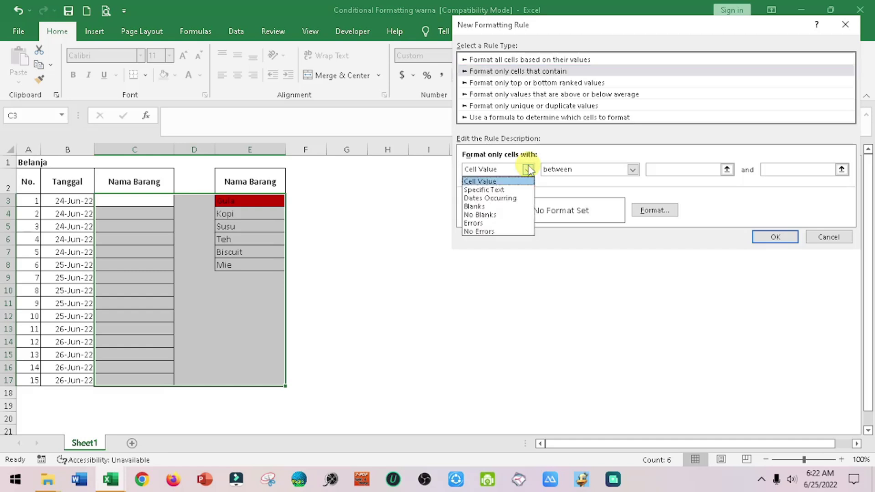
{"action": "left_click", "coordinate": [505, 189]}
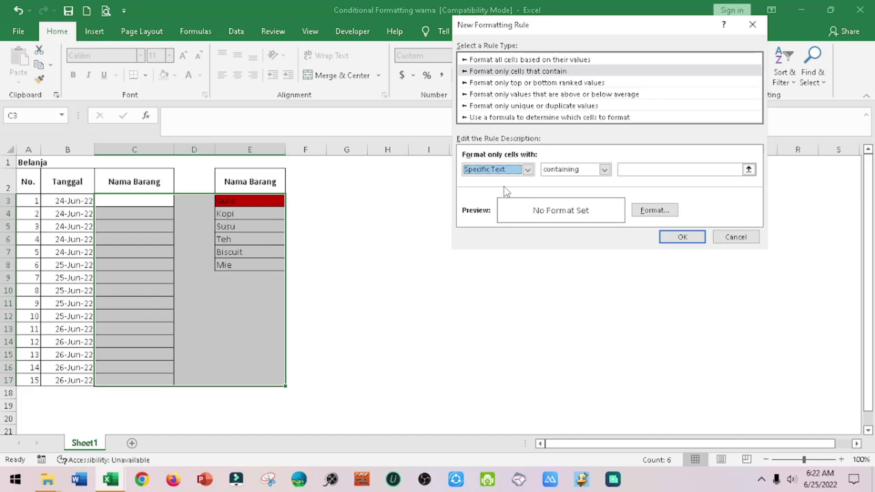
Step: Match the rule against E4 (Kopi) with a yellow fill and apply it
{"action": "left_click", "coordinate": [748, 170]}
{"action": "left_click", "coordinate": [275, 212]}
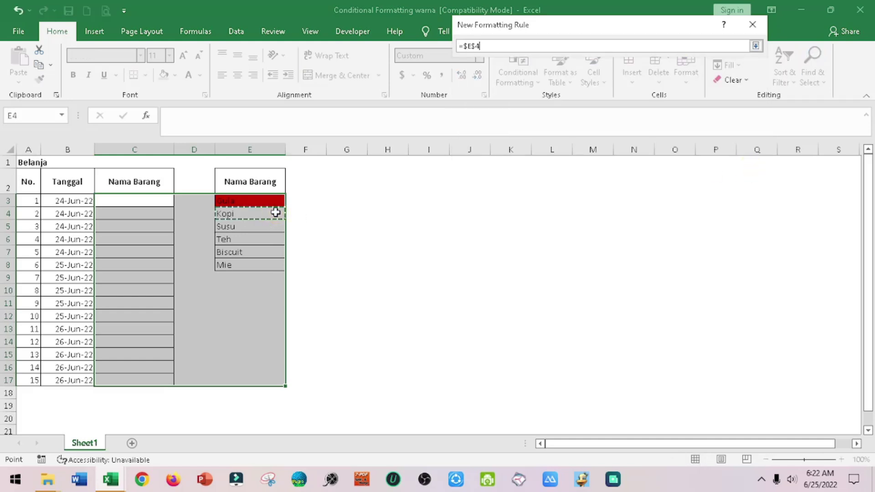
{"action": "left_click", "coordinate": [755, 46]}
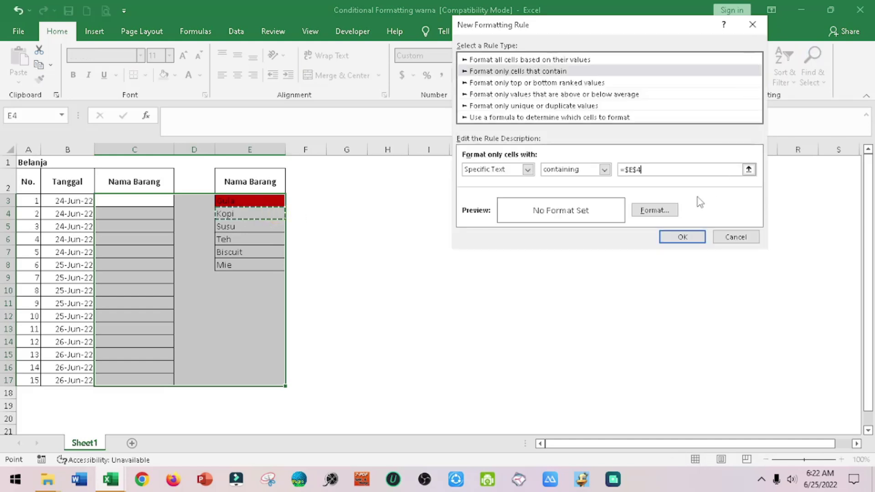
{"action": "left_click", "coordinate": [665, 213]}
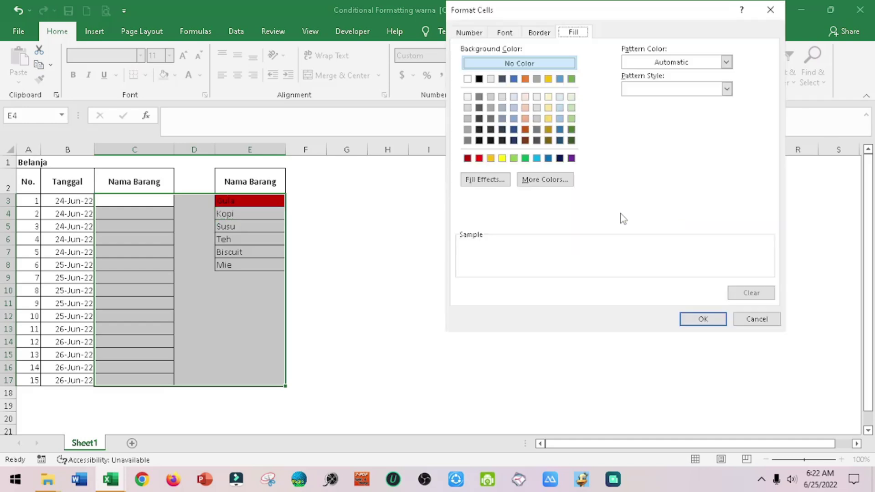
{"action": "left_click", "coordinate": [502, 158]}
{"action": "left_click", "coordinate": [697, 319]}
{"action": "left_click", "coordinate": [668, 241]}
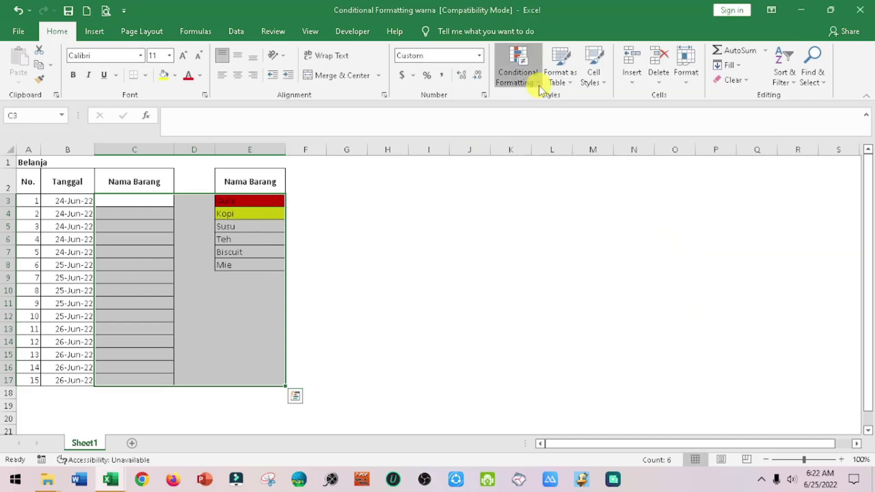
Step: Create a new rule for cells whose Specific Text is containing a value
{"action": "left_click", "coordinate": [517, 68]}
{"action": "left_click", "coordinate": [560, 237]}
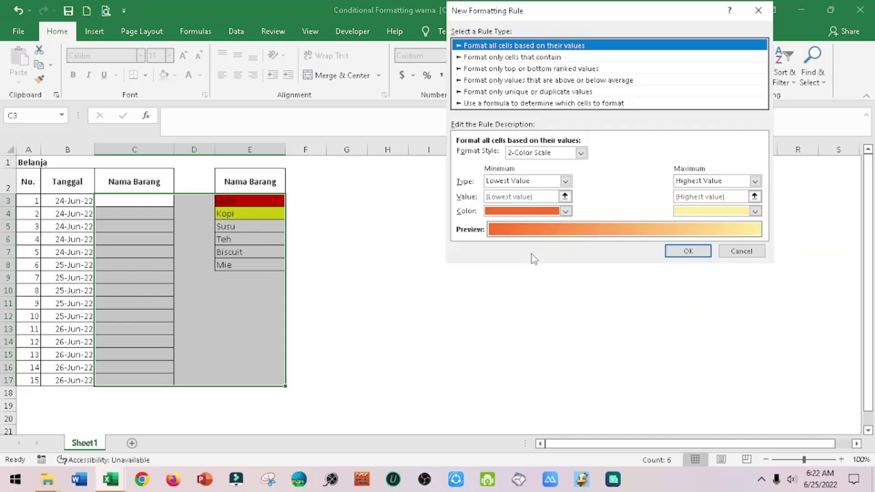
{"action": "left_click", "coordinate": [522, 58]}
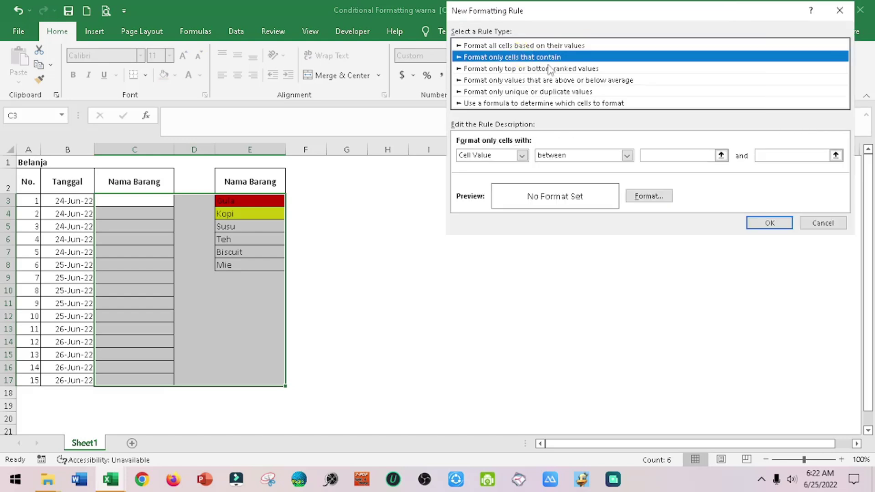
{"action": "left_click", "coordinate": [522, 156]}
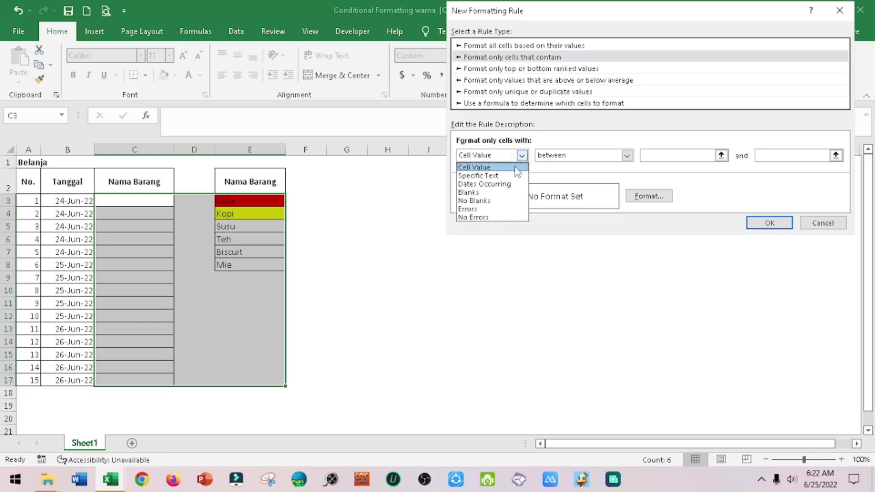
{"action": "left_click", "coordinate": [494, 177]}
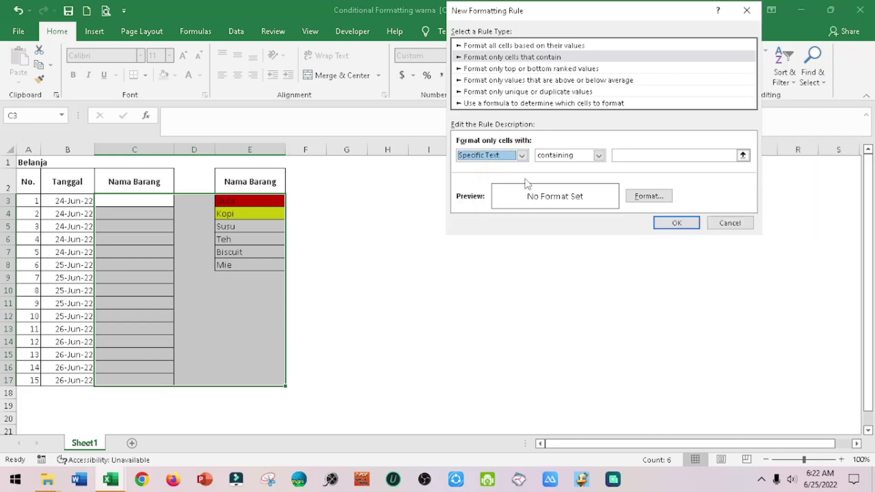
{"action": "left_click", "coordinate": [597, 156]}
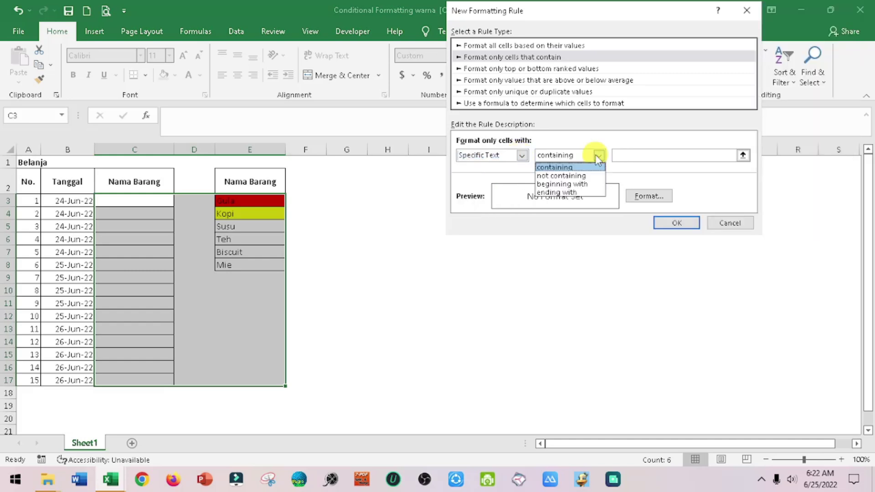
{"action": "left_click", "coordinate": [572, 168]}
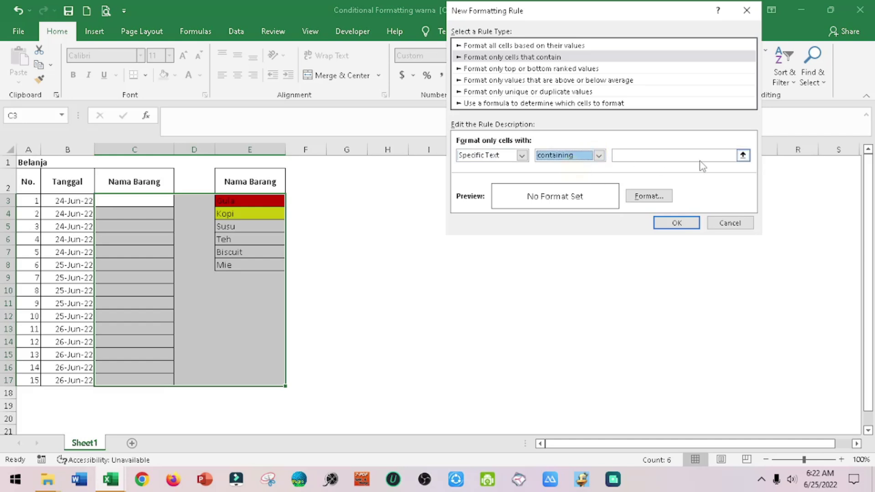
Step: Point the rule at E5 (Susu) with a light green fill and apply it
{"action": "left_click", "coordinate": [747, 158]}
{"action": "left_click", "coordinate": [244, 228]}
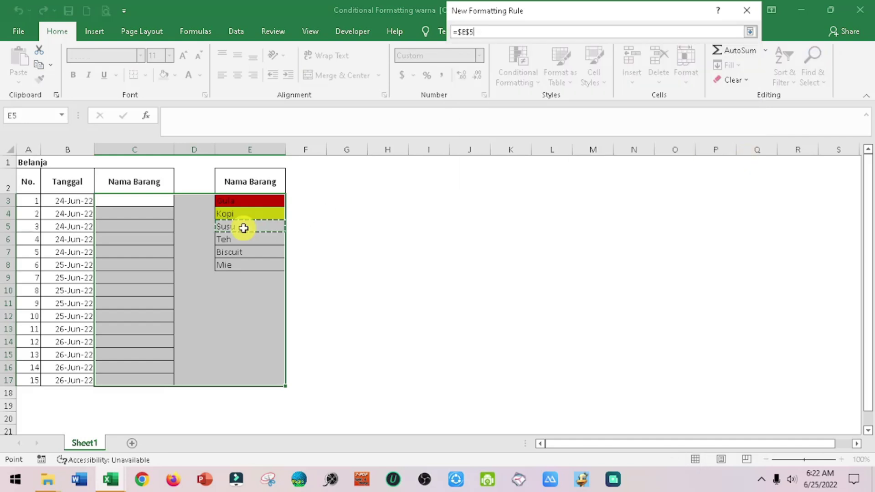
{"action": "left_click", "coordinate": [749, 32]}
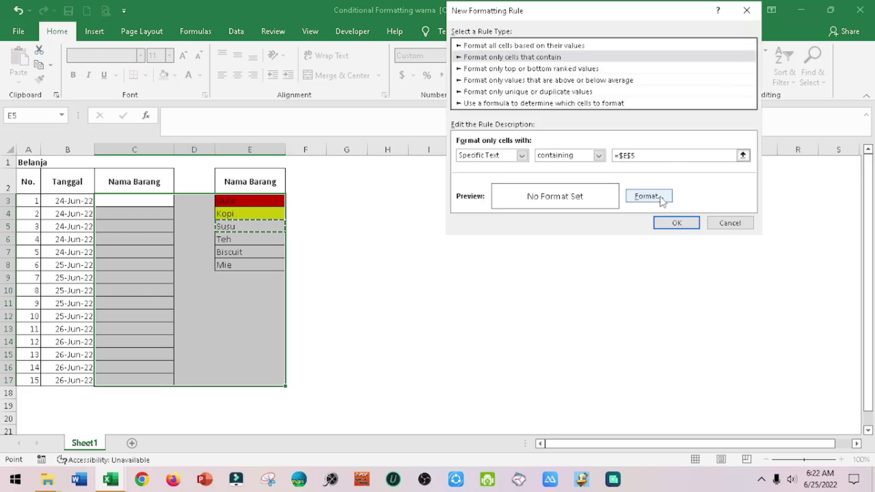
{"action": "left_click", "coordinate": [647, 196]}
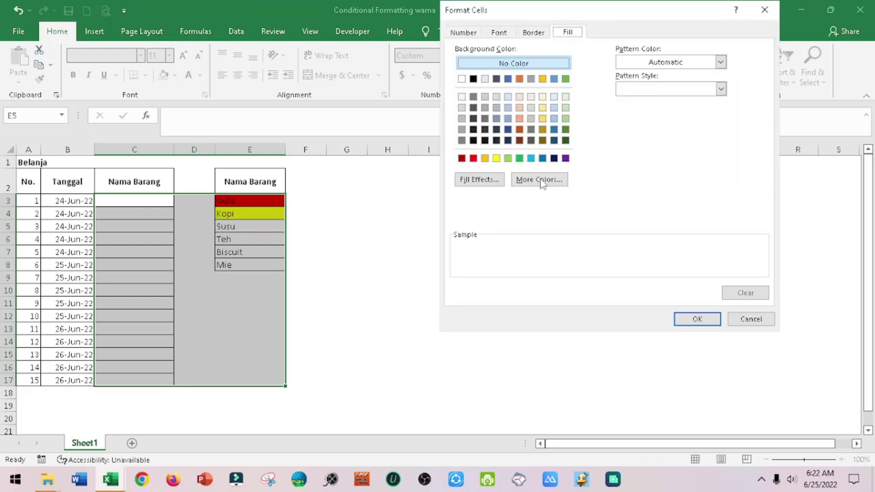
{"action": "left_click", "coordinate": [508, 158]}
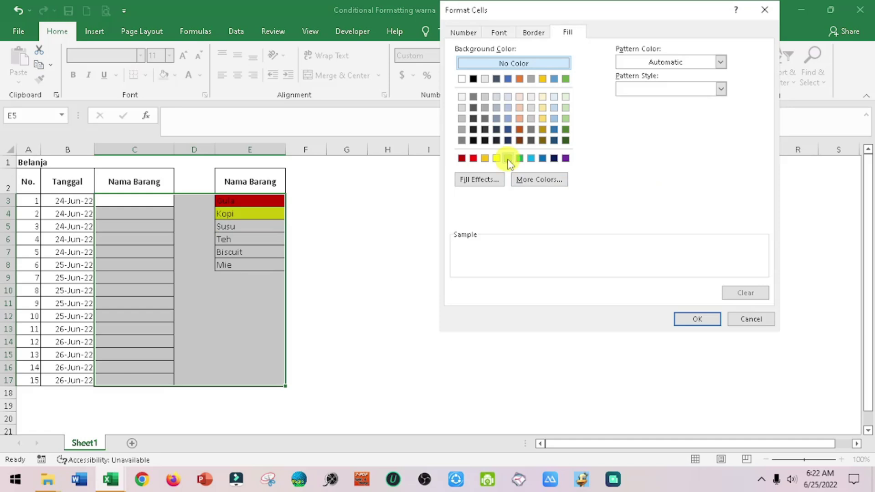
{"action": "left_click", "coordinate": [697, 319]}
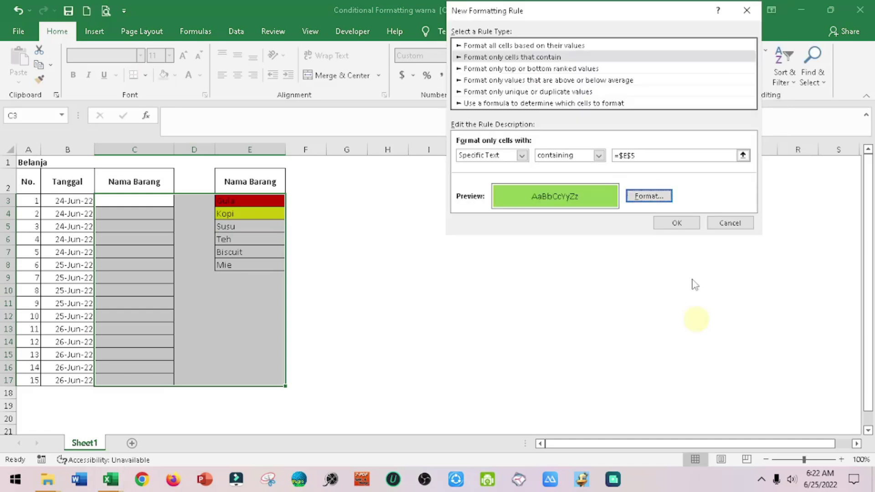
{"action": "left_click", "coordinate": [677, 223]}
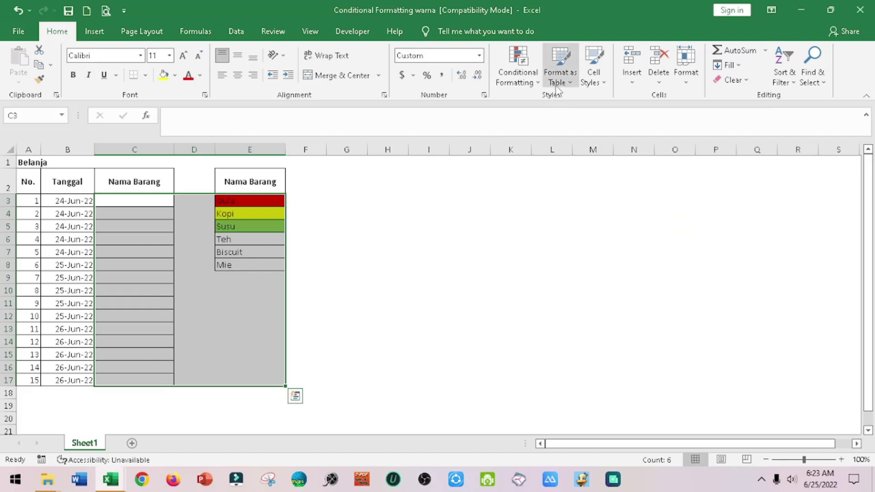
Step: Begin a new Specific Text rule for cells that contain a value
{"action": "left_click", "coordinate": [518, 75]}
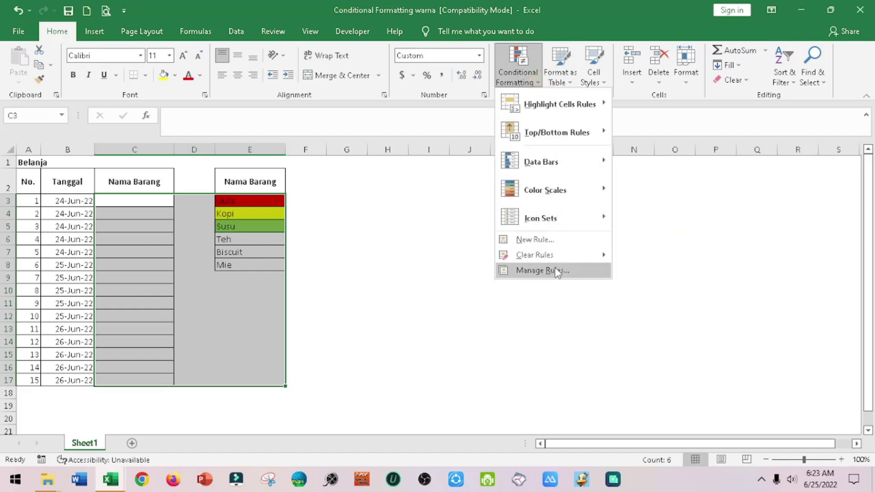
{"action": "left_click", "coordinate": [541, 238]}
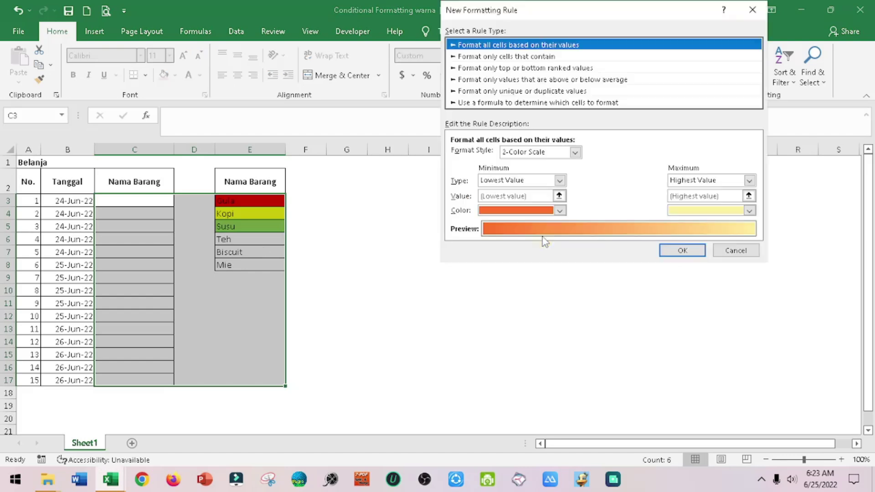
{"action": "left_click", "coordinate": [503, 58]}
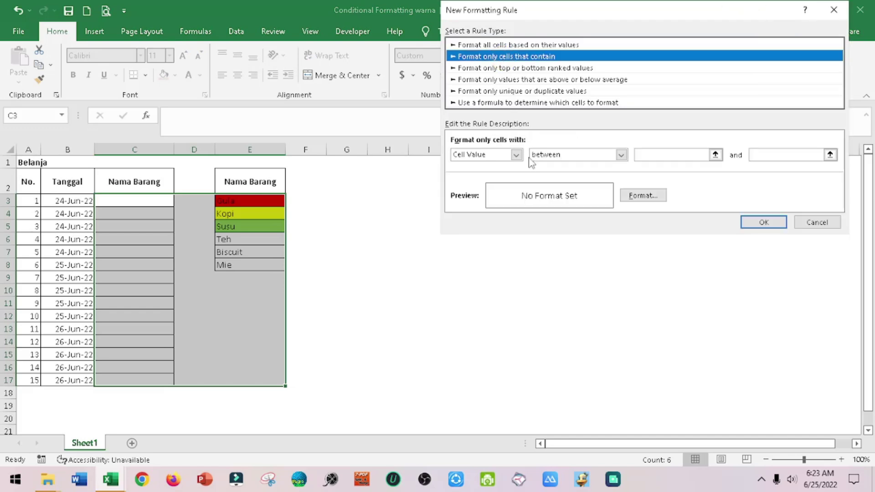
{"action": "left_click", "coordinate": [516, 154]}
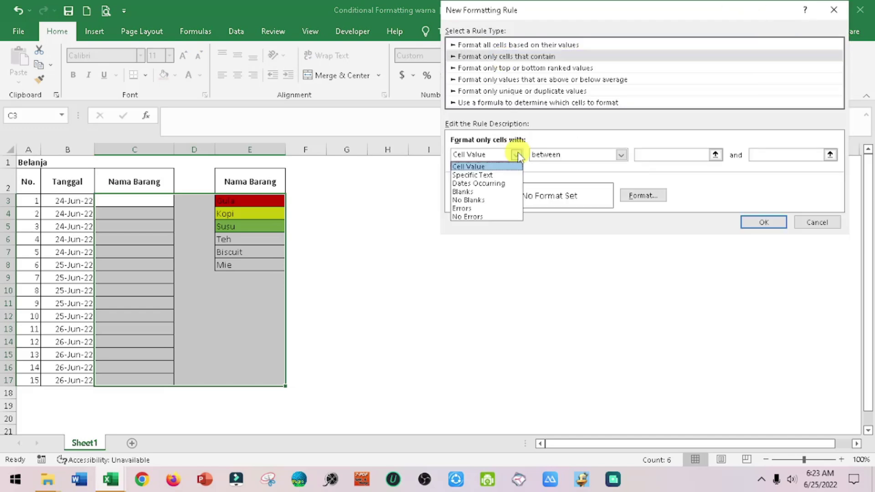
{"action": "left_click", "coordinate": [488, 175]}
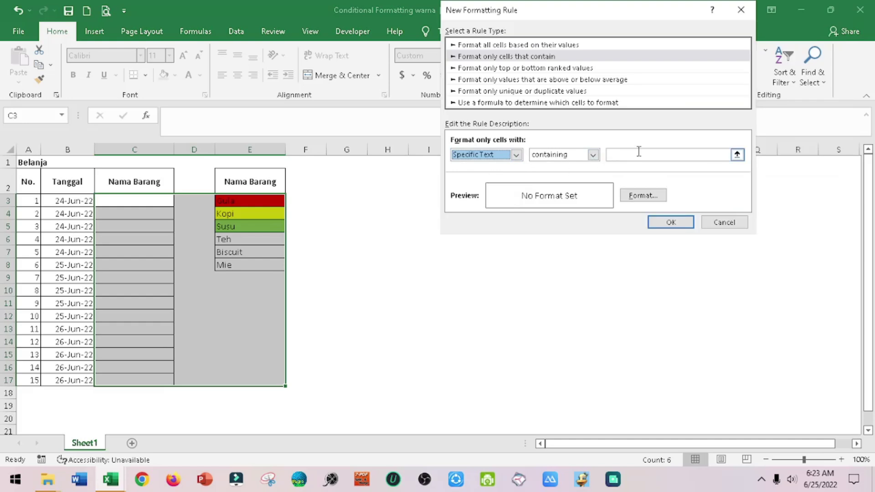
Step: Match the rule against E6 (Teh) with a light blue fill and apply it
{"action": "left_click", "coordinate": [737, 155]}
{"action": "left_click", "coordinate": [240, 242]}
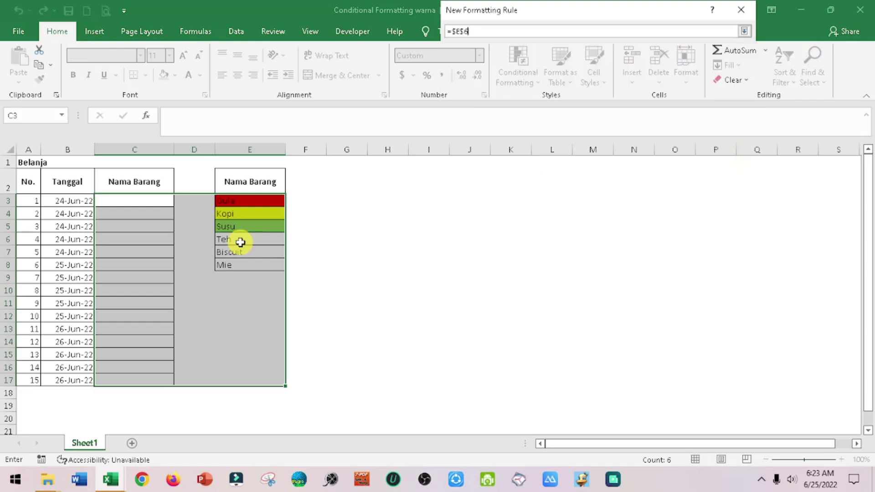
{"action": "left_click", "coordinate": [744, 31]}
{"action": "left_click", "coordinate": [647, 196]}
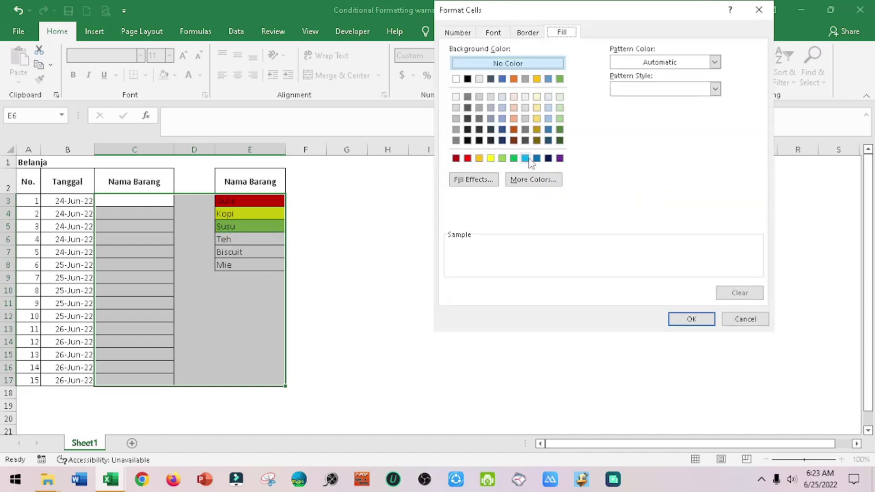
{"action": "left_click", "coordinate": [525, 158]}
{"action": "left_click", "coordinate": [683, 319]}
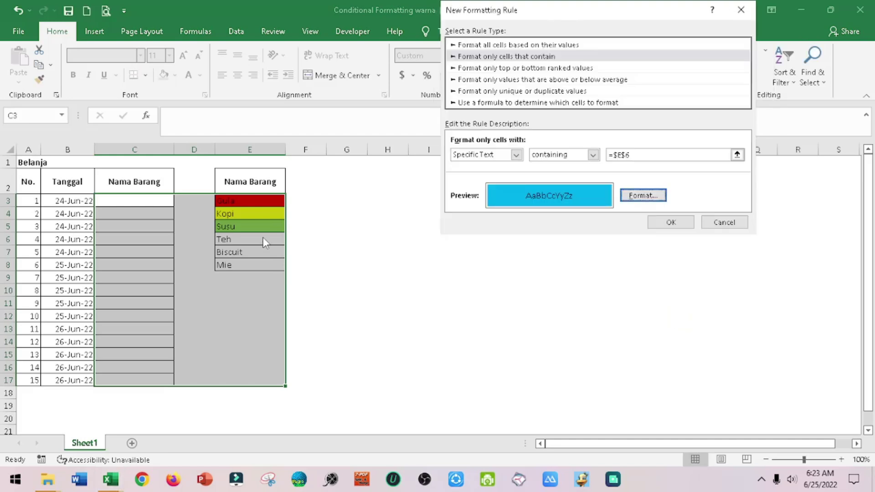
{"action": "left_click", "coordinate": [670, 223]}
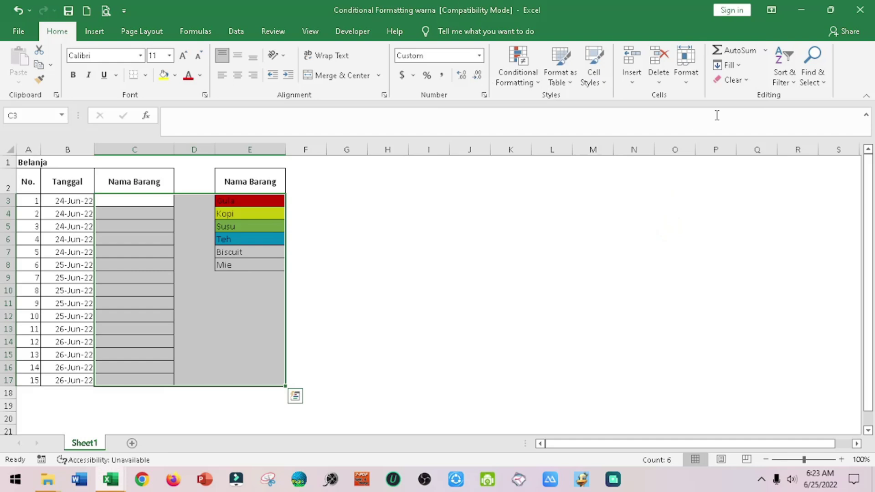
Step: Start a new rule formatting cells that contain Specific Text
{"action": "left_click", "coordinate": [539, 86]}
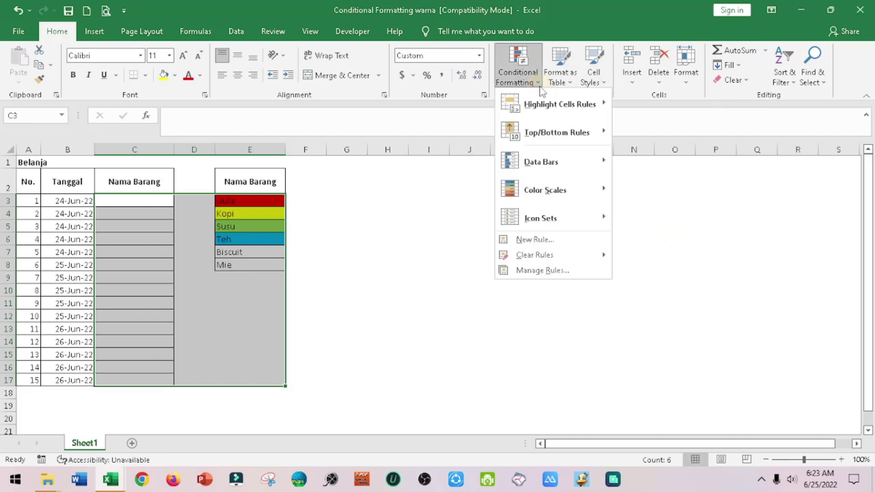
{"action": "left_click", "coordinate": [581, 240]}
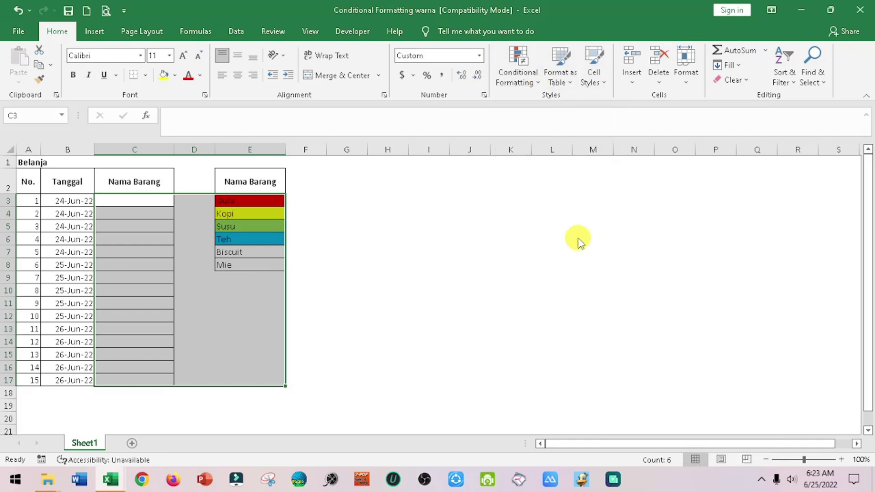
{"action": "left_click", "coordinate": [495, 57]}
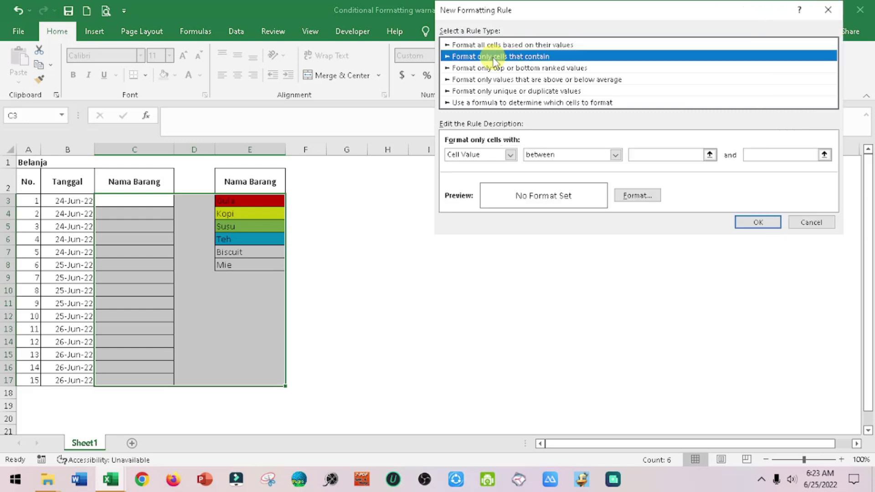
{"action": "left_click", "coordinate": [510, 155]}
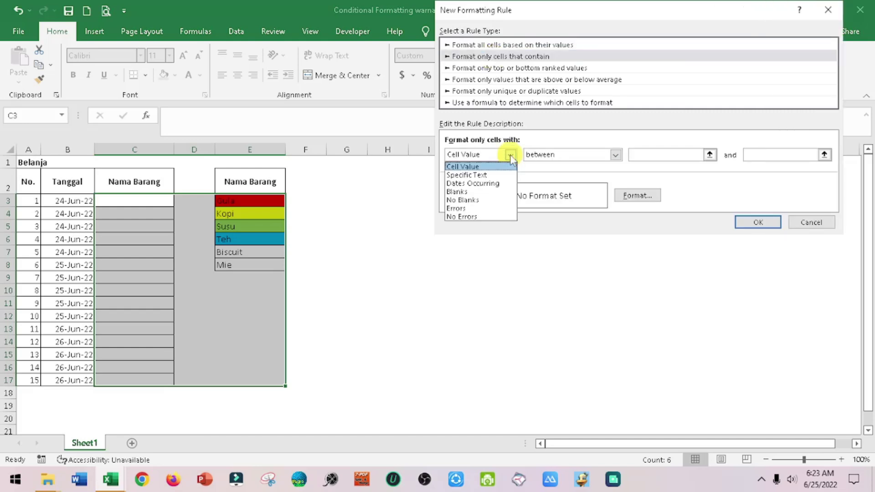
{"action": "left_click", "coordinate": [479, 175]}
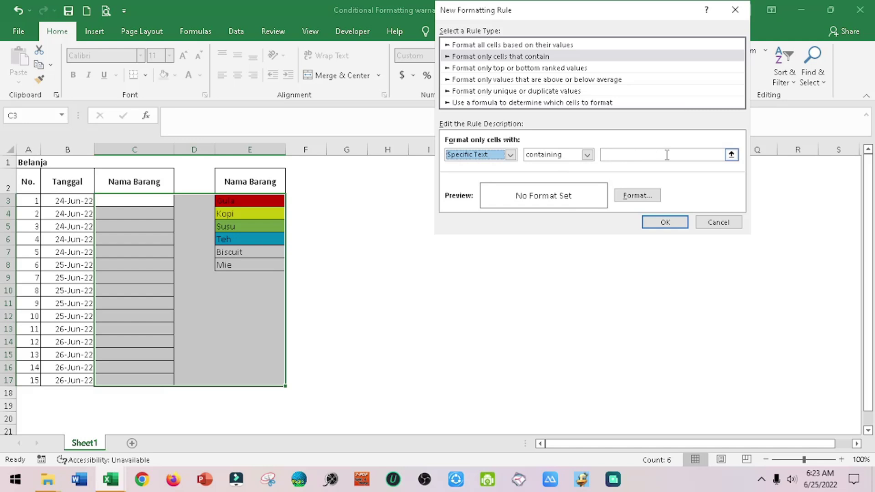
Step: Point the rule at E7 (Biscuit) with a purple fill and save it
{"action": "left_click", "coordinate": [731, 155]}
{"action": "left_click", "coordinate": [254, 251]}
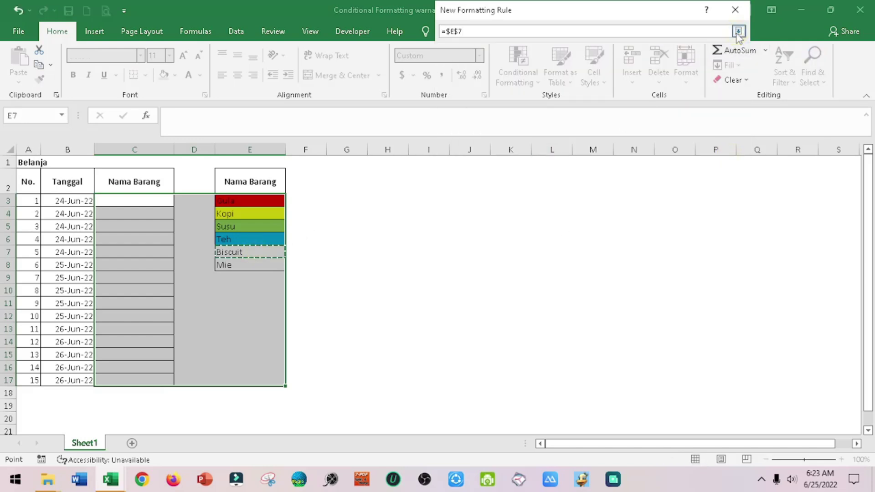
{"action": "left_click", "coordinate": [738, 31]}
{"action": "left_click", "coordinate": [638, 196]}
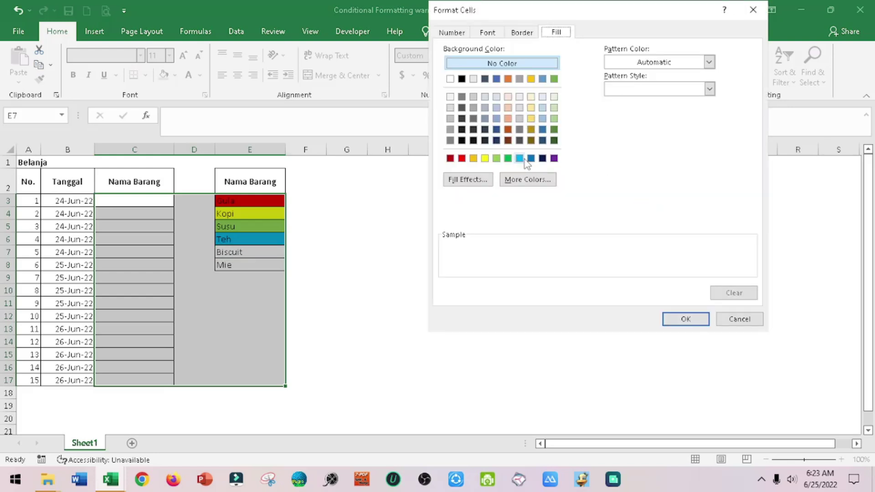
{"action": "left_click", "coordinate": [554, 158]}
{"action": "left_click", "coordinate": [686, 319]}
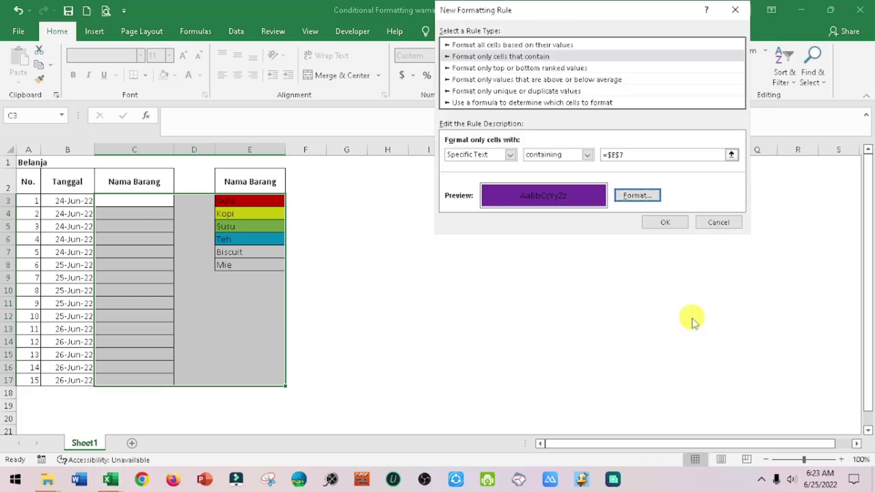
{"action": "left_click", "coordinate": [665, 222]}
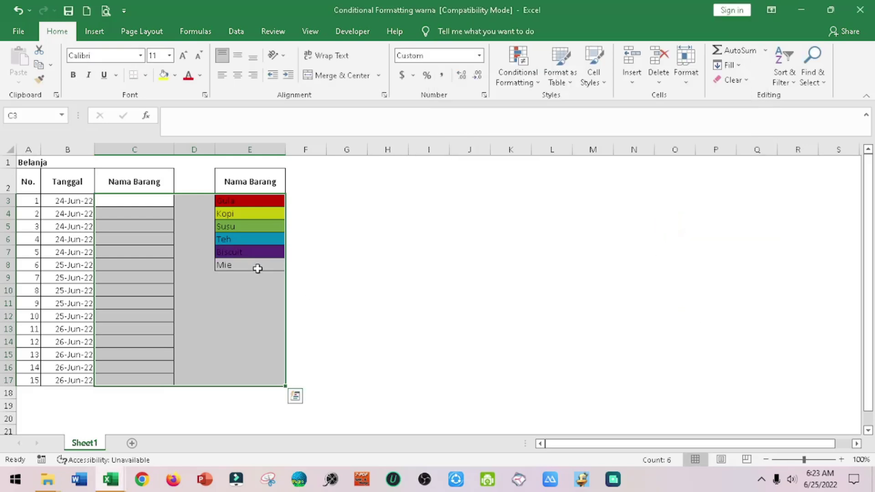
Step: Create one more rule for cells containing Specific Text
{"action": "left_click", "coordinate": [534, 83]}
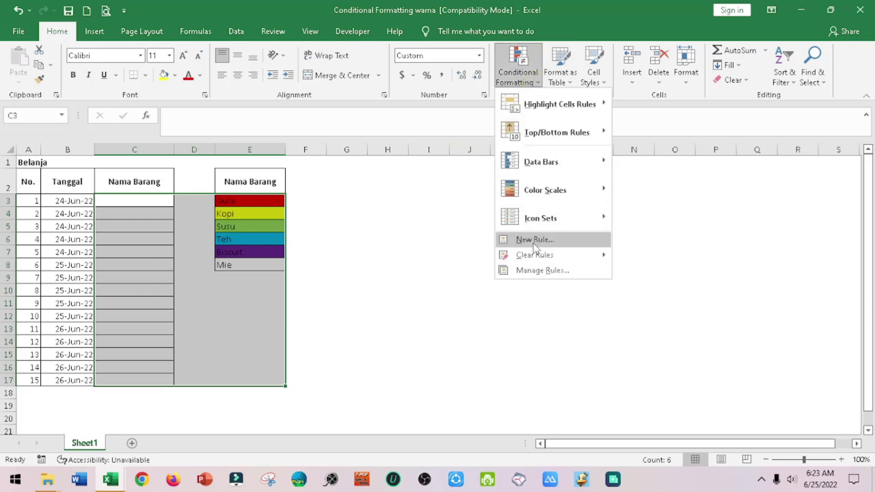
{"action": "left_click", "coordinate": [534, 240]}
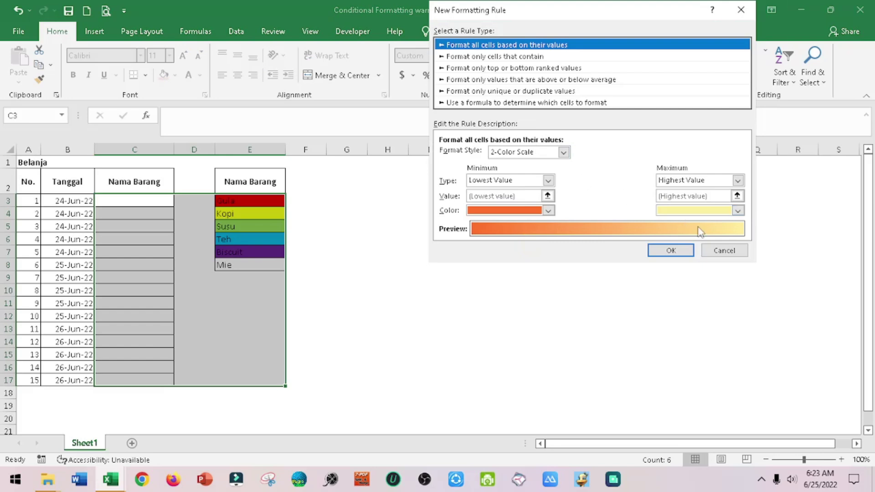
{"action": "left_click", "coordinate": [519, 56]}
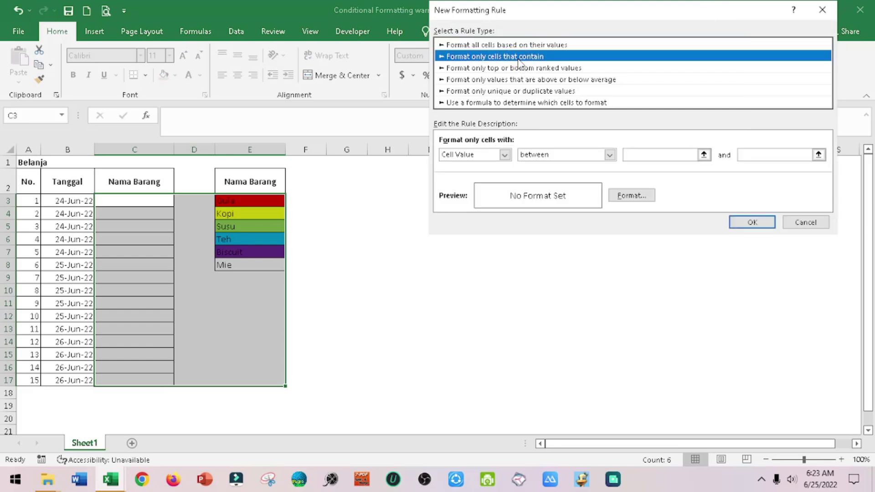
{"action": "left_click", "coordinate": [504, 155]}
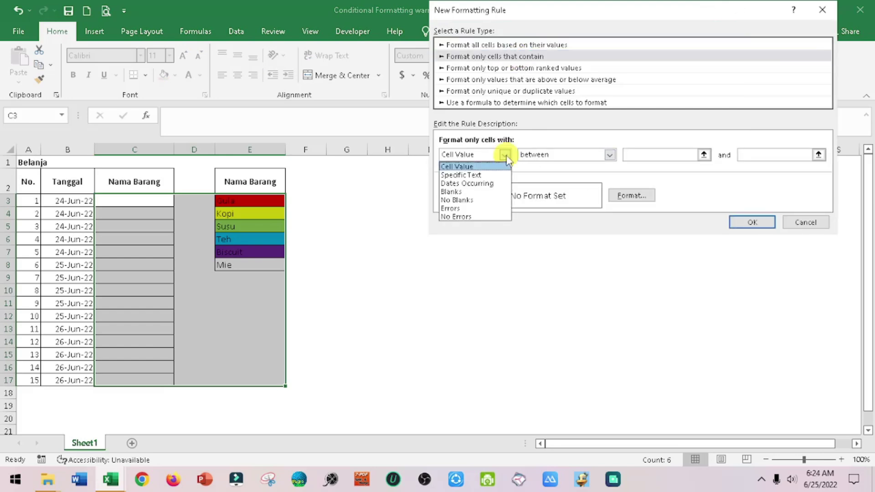
{"action": "left_click", "coordinate": [489, 176]}
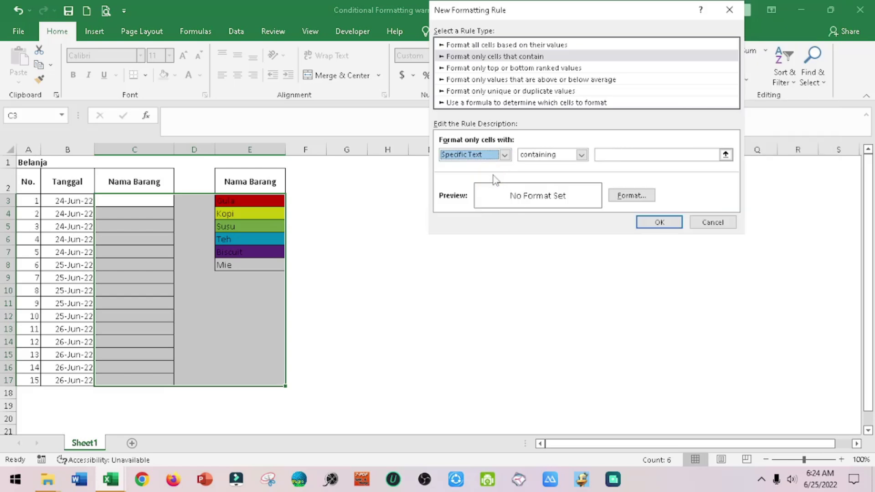
Step: Set the rule's comparison cell to E8 (Mie)
{"action": "left_click", "coordinate": [725, 155]}
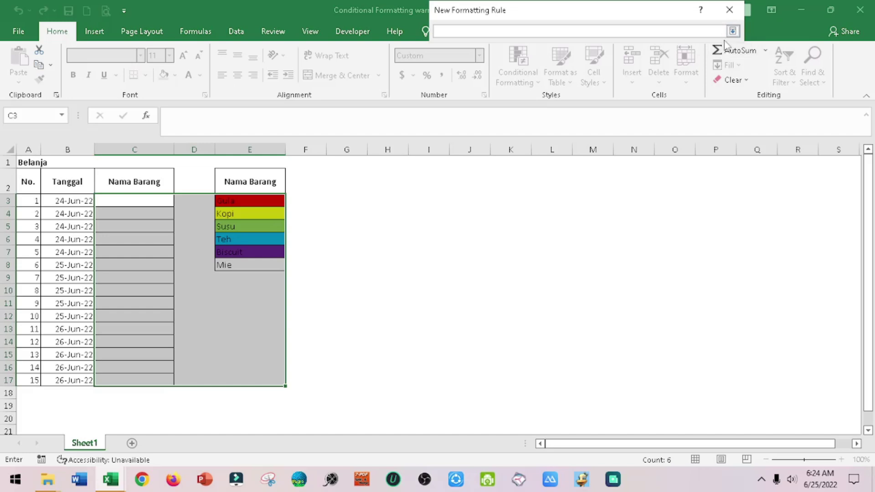
{"action": "left_click", "coordinate": [732, 31]}
{"action": "left_click", "coordinate": [725, 155]}
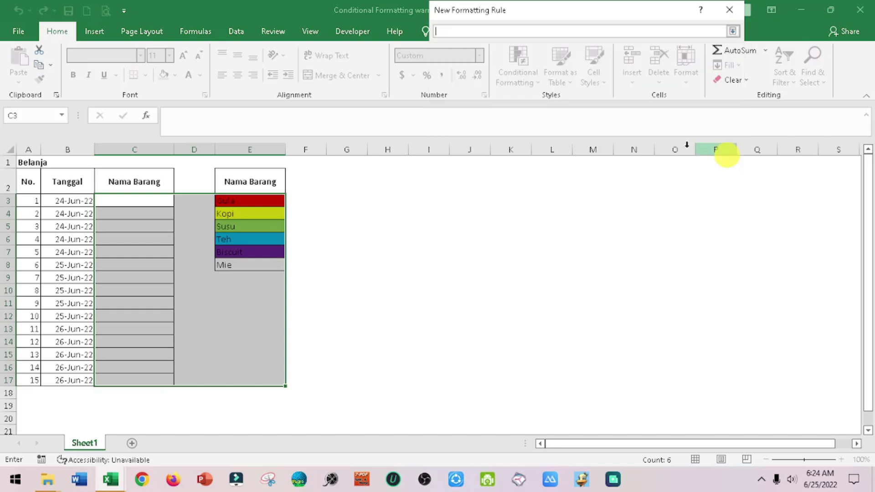
{"action": "left_click", "coordinate": [249, 265]}
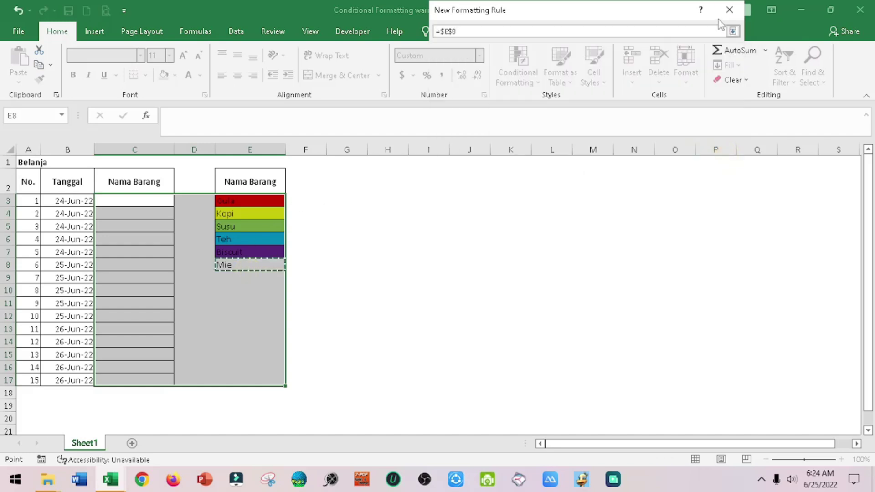
{"action": "left_click", "coordinate": [731, 31]}
Step: Give the Mie rule a gold fill and save it
{"action": "left_click", "coordinate": [635, 196]}
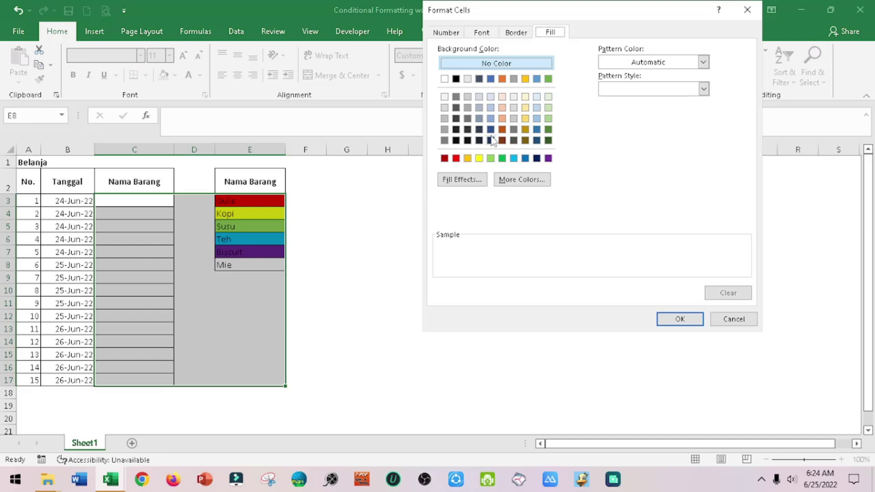
{"action": "left_click", "coordinate": [525, 130]}
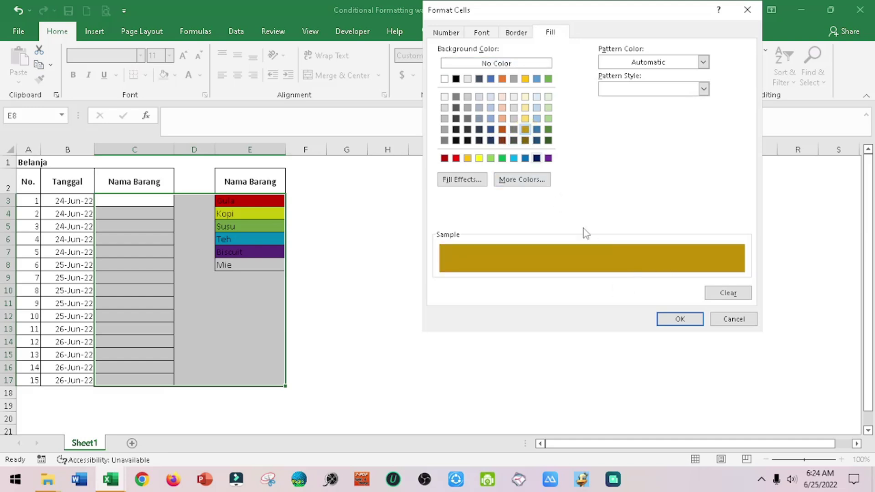
{"action": "left_click", "coordinate": [455, 141]}
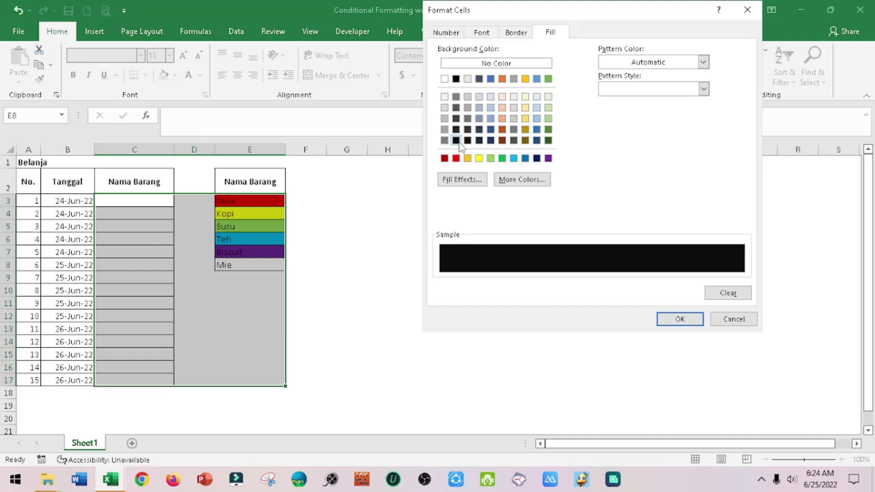
{"action": "left_click", "coordinate": [525, 130]}
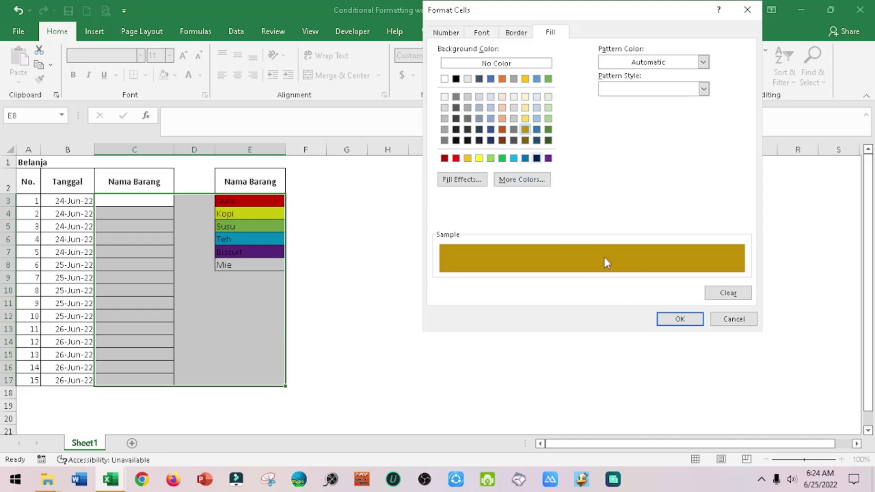
{"action": "left_click", "coordinate": [674, 319]}
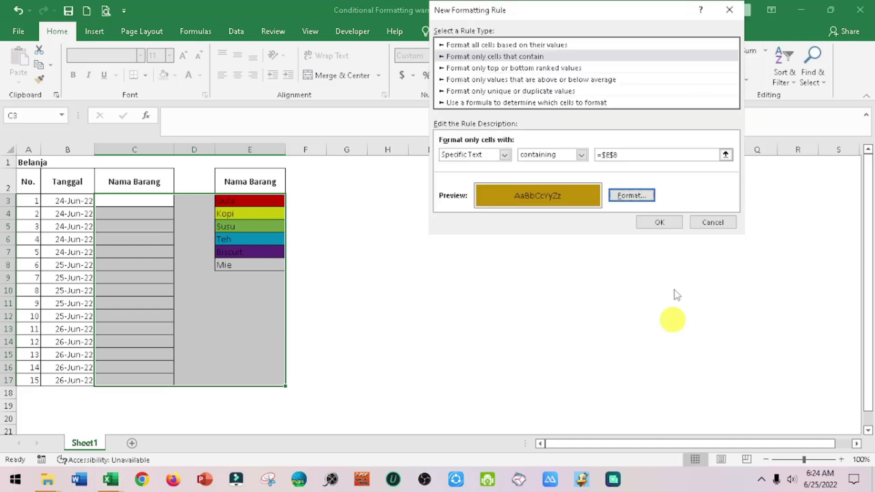
{"action": "left_click", "coordinate": [659, 222]}
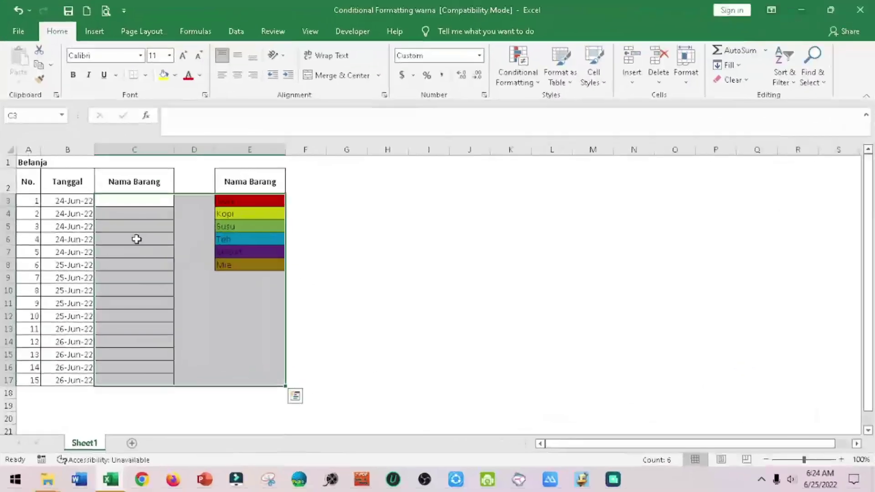
{"action": "left_click", "coordinate": [147, 203]}
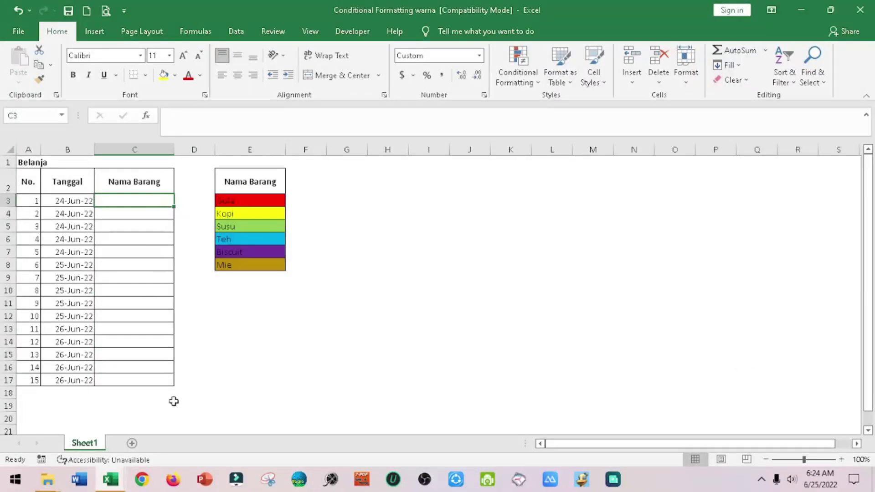
{"action": "left_click_drag", "start_coordinate": [127, 201], "coordinate": [128, 384]}
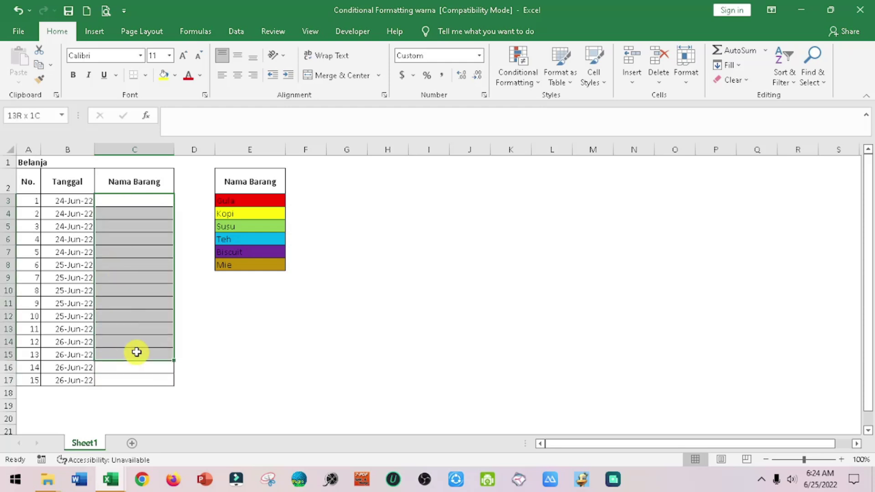
{"action": "mouse_move", "coordinate": [128, 384]}
{"action": "left_mouse_down"}
{"action": "mouse_move", "coordinate": [136, 212]}
{"action": "mouse_move", "coordinate": [139, 379]}
{"action": "left_mouse_up"}
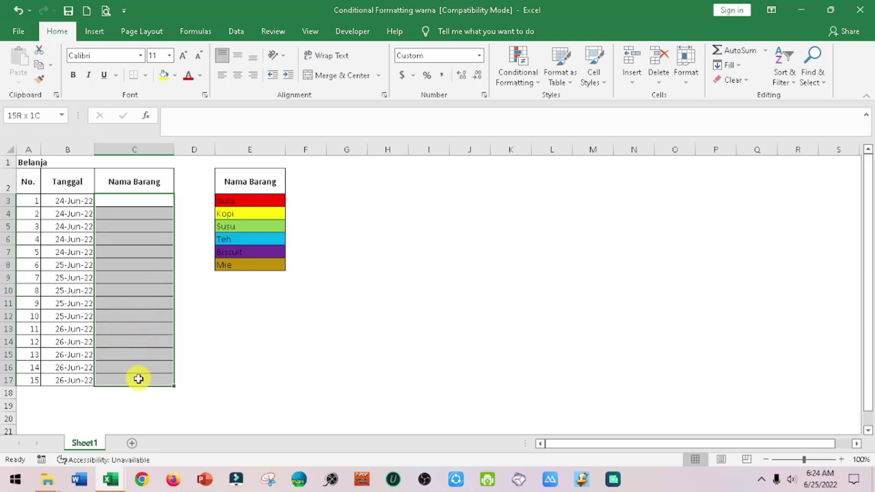
{"action": "left_click", "coordinate": [133, 239]}
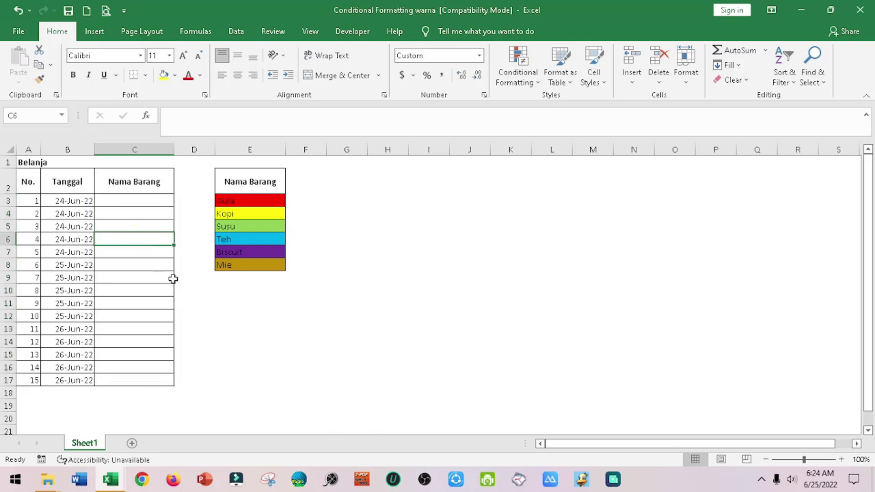
{"action": "left_click", "coordinate": [136, 226]}
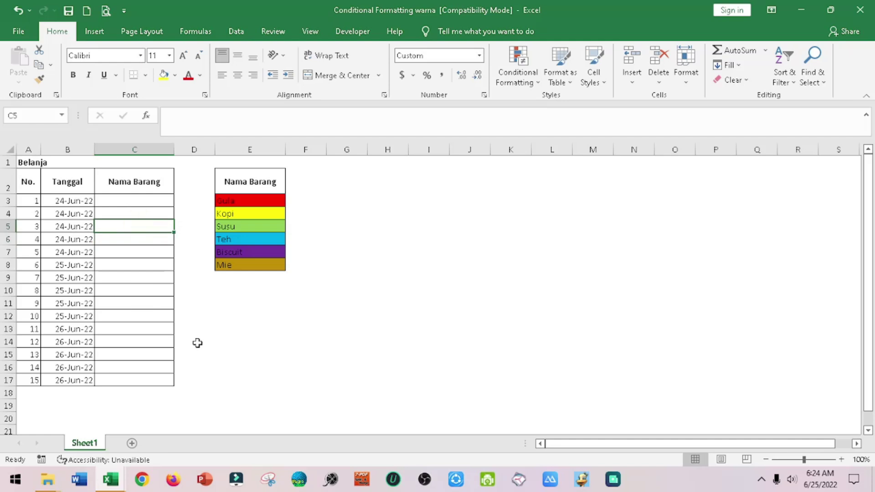
Step: Enter gula in C5, KOPI in C9 and Susu in C7 to test the colouring
{"action": "type", "text": "gula"}
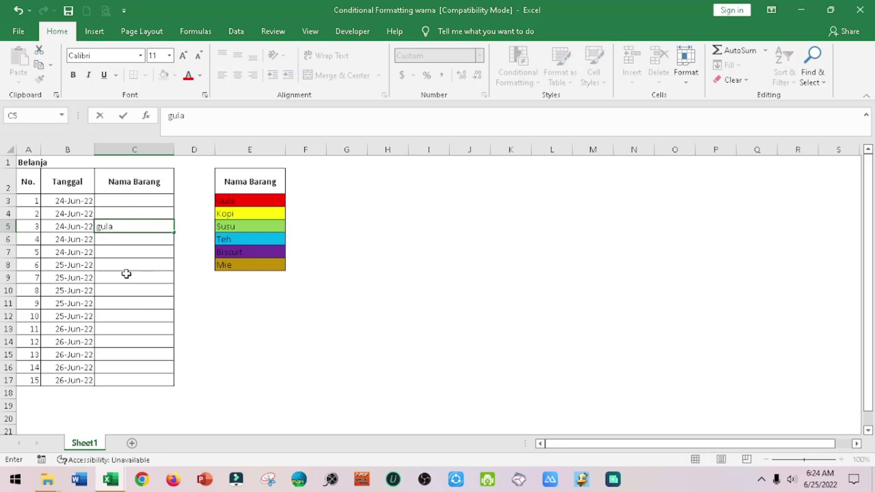
{"action": "left_click", "coordinate": [126, 275]}
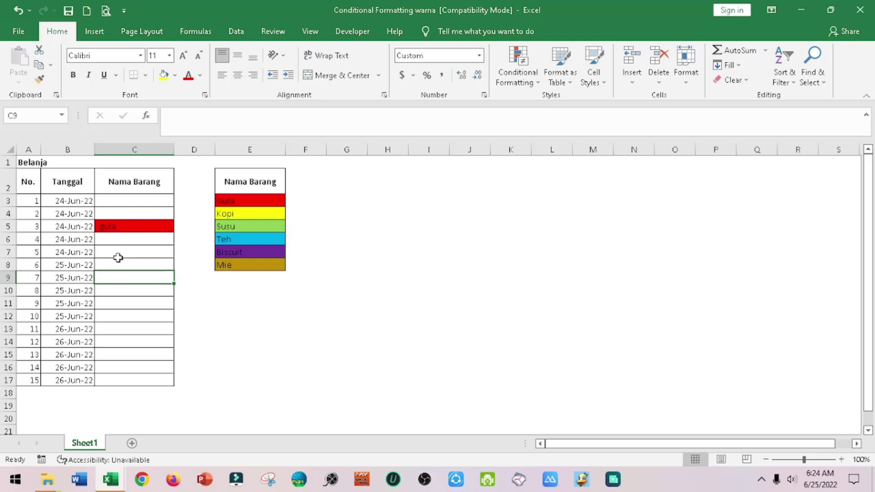
{"action": "type", "text": "KOP"}
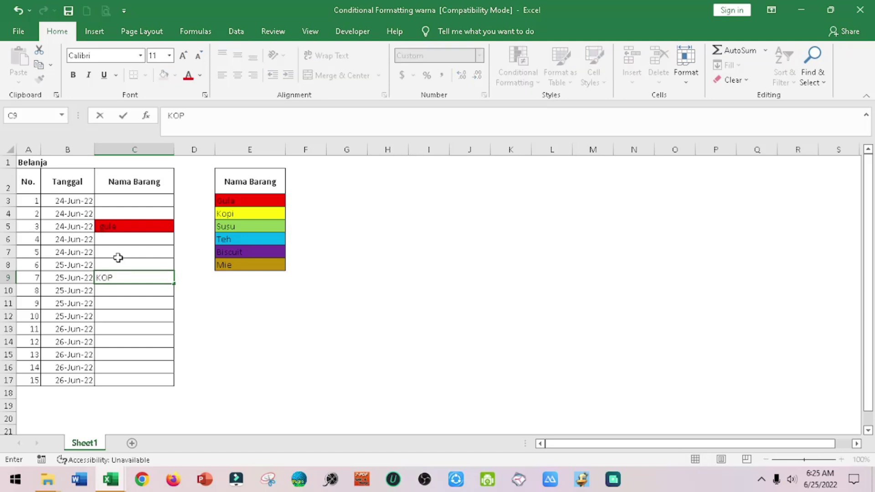
{"action": "key", "text": "Return"}
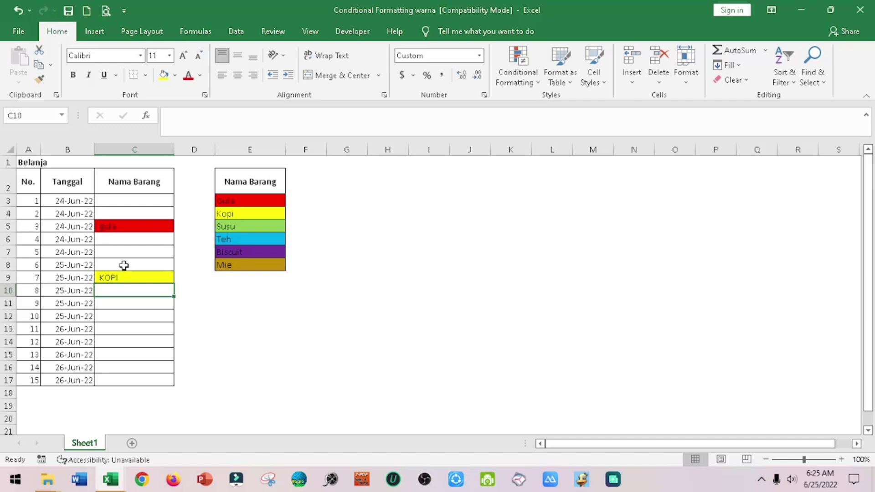
{"action": "left_click", "coordinate": [122, 226]}
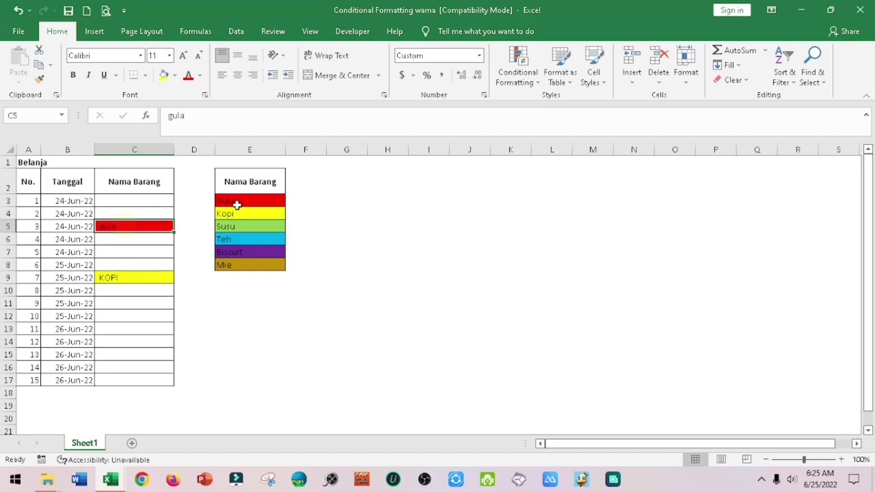
{"action": "left_click", "coordinate": [135, 249]}
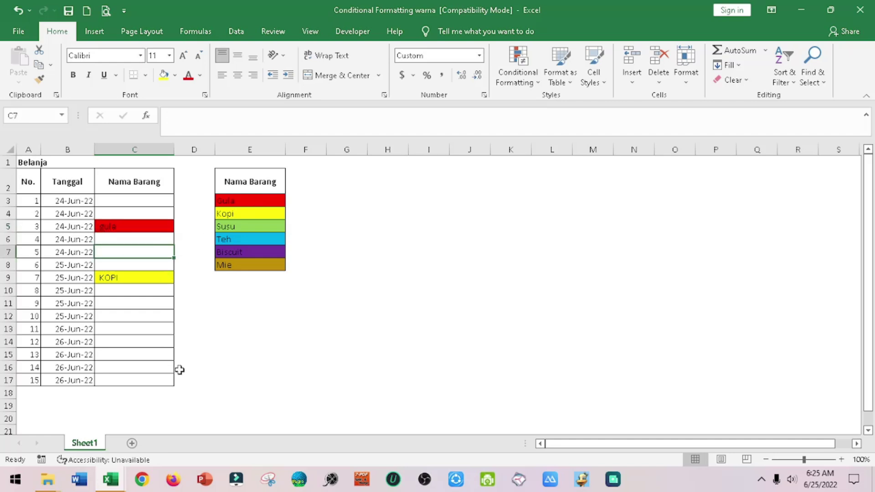
{"action": "type", "text": "Susu"}
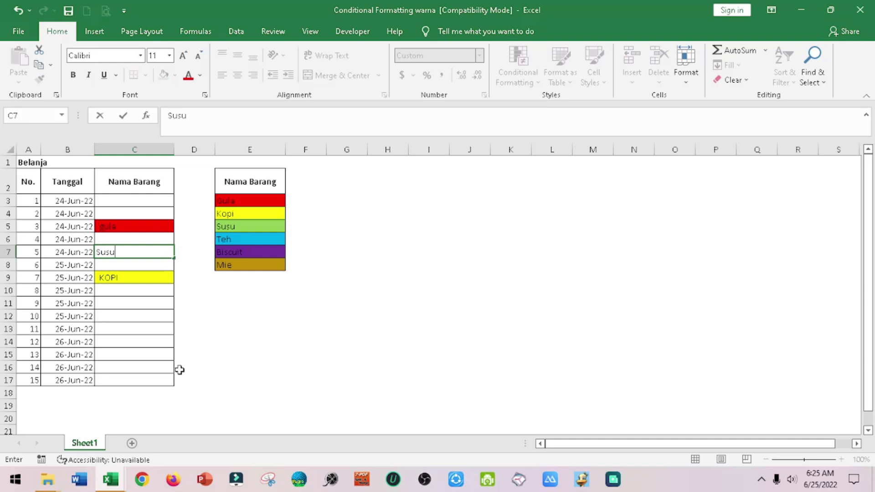
{"action": "key", "text": "Return"}
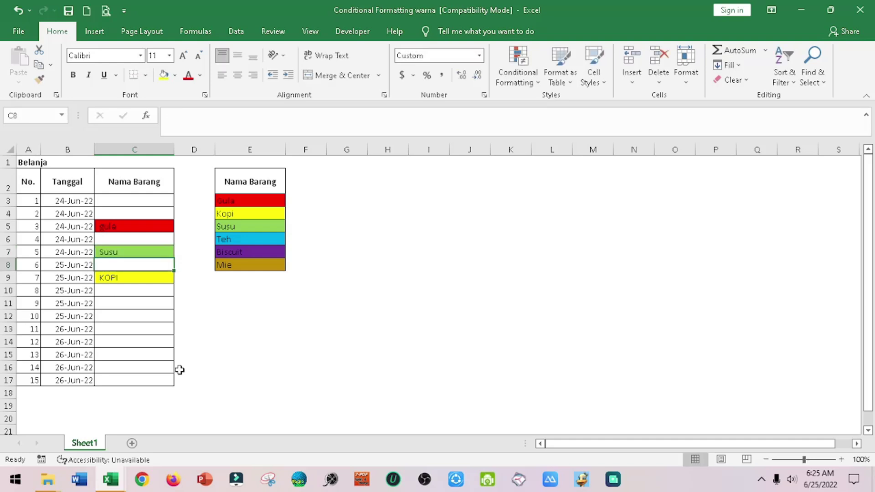
Step: Enter teh in C12, correcting AutoCorrect's 'the', and Mie in C14
{"action": "left_click", "coordinate": [120, 314]}
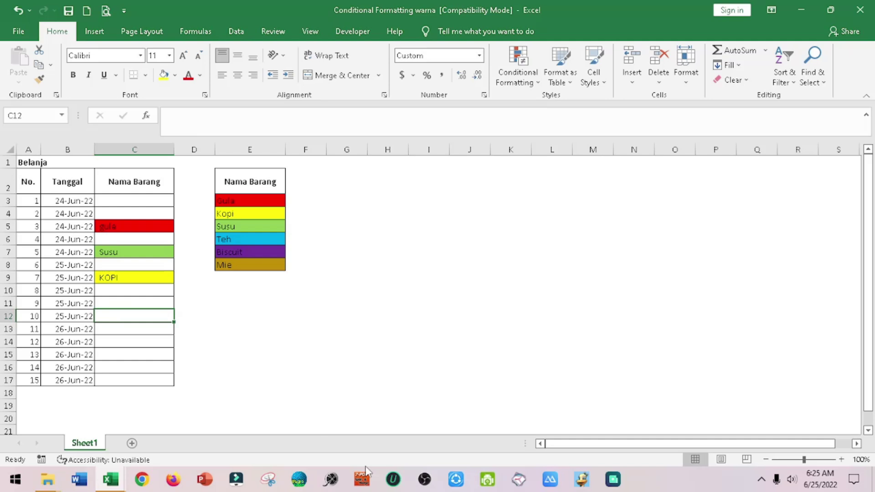
{"action": "type", "text": "teh"}
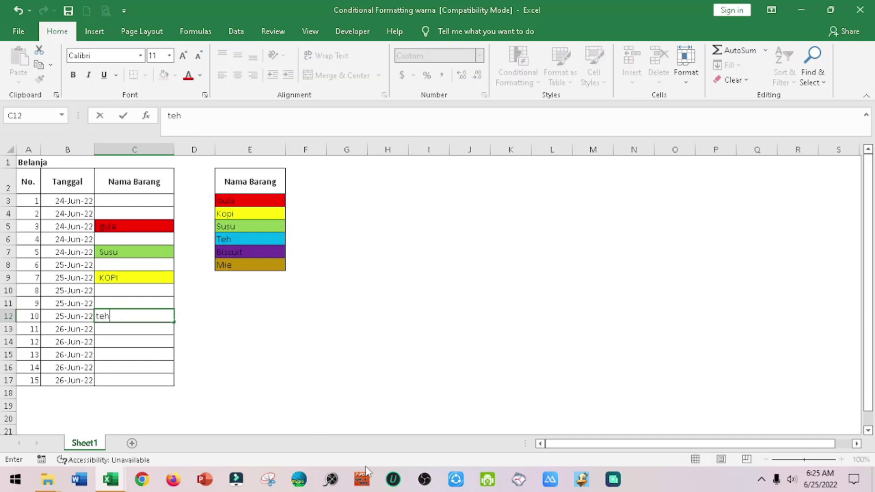
{"action": "key", "text": "Return"}
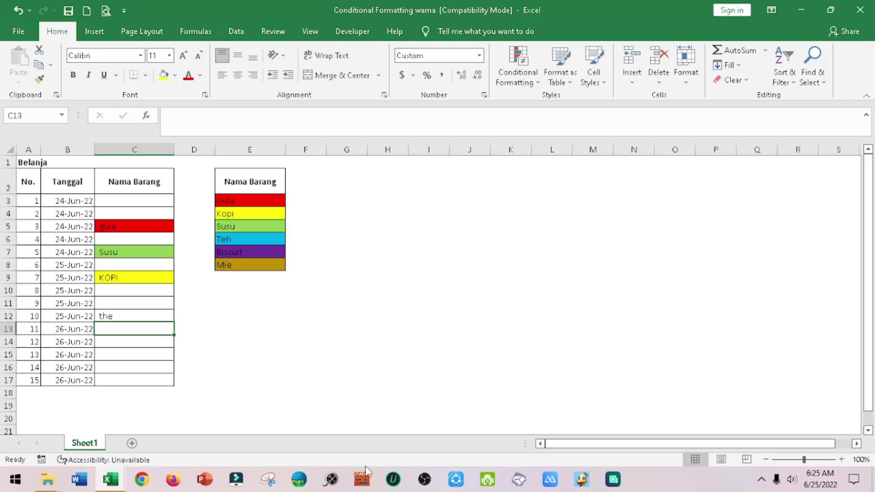
{"action": "left_click", "coordinate": [130, 318]}
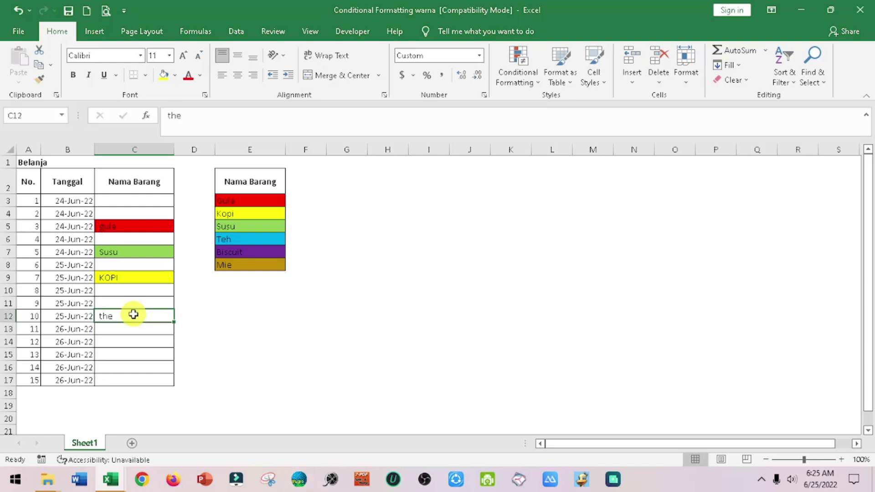
{"action": "left_click", "coordinate": [172, 118]}
{"action": "type", "text": "e"}
{"action": "key", "text": "Right"}
{"action": "key", "text": "Return"}
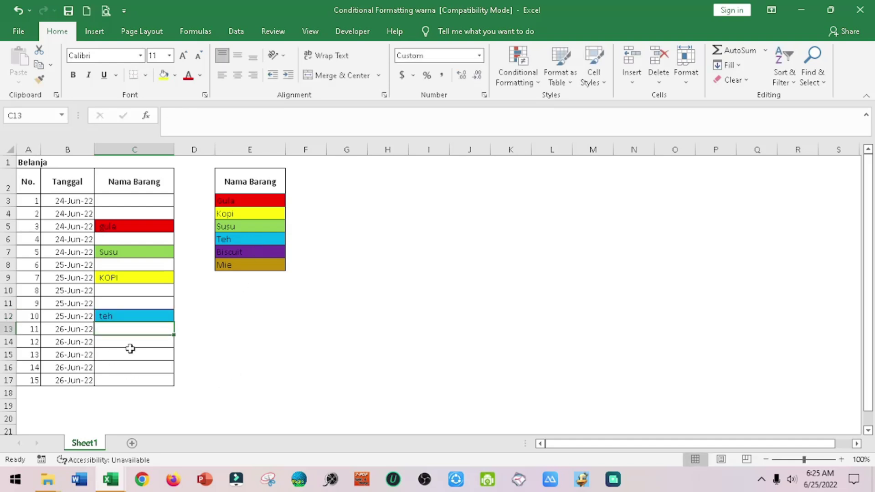
{"action": "left_click", "coordinate": [130, 342]}
{"action": "type", "text": "Mie"}
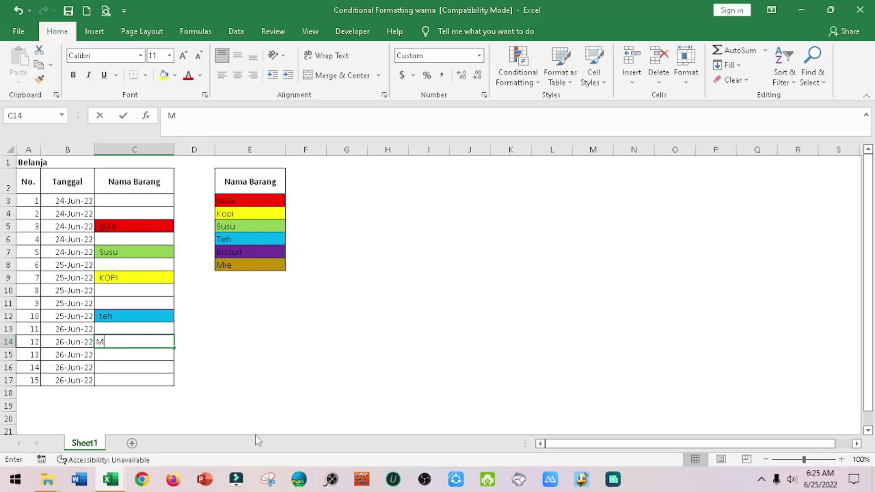
{"action": "key", "text": "Return"}
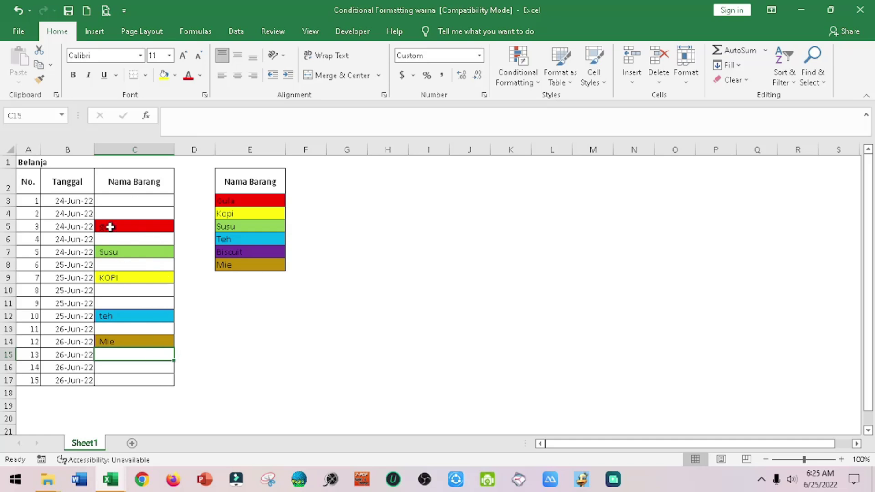
Step: Enter gula in C3, Susu in C17 and biscuit in C15
{"action": "left_click", "coordinate": [113, 203]}
{"action": "type", "text": "gula"}
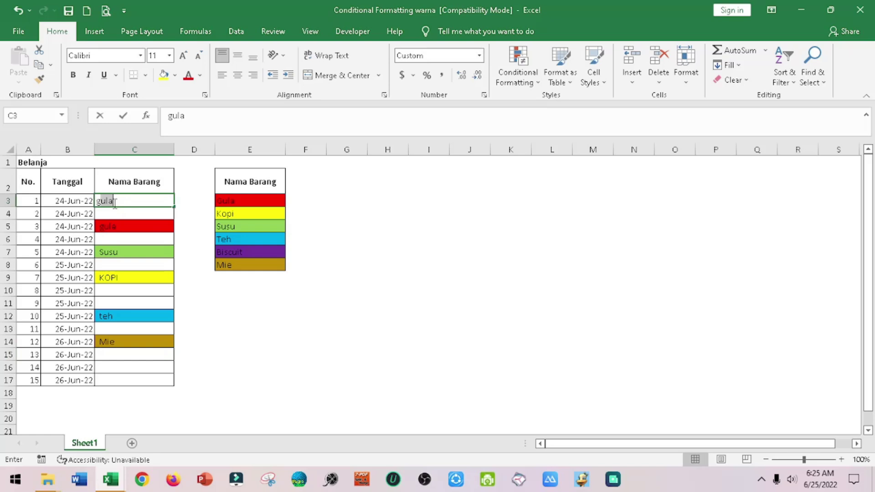
{"action": "left_click", "coordinate": [117, 227]}
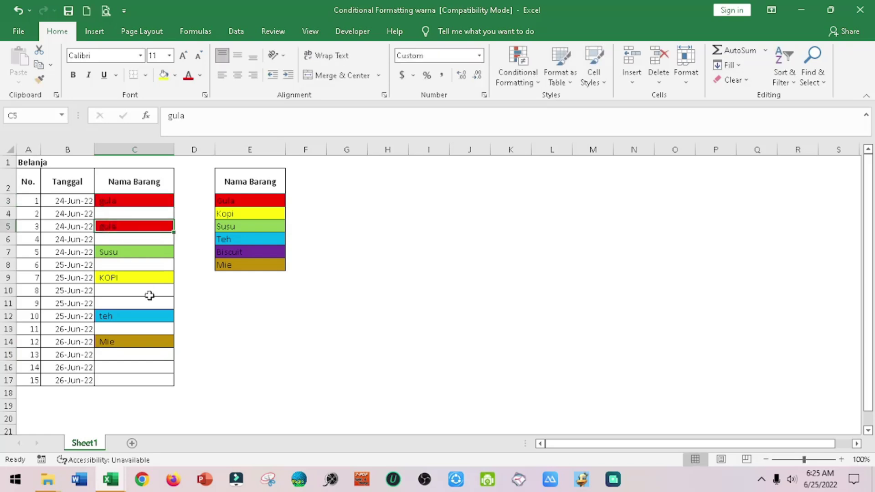
{"action": "left_click", "coordinate": [133, 380]}
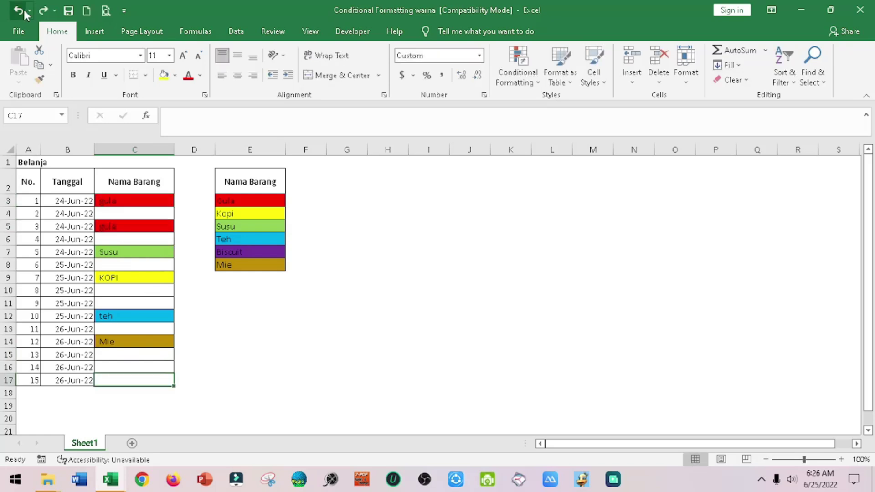
{"action": "type", "text": "susu"}
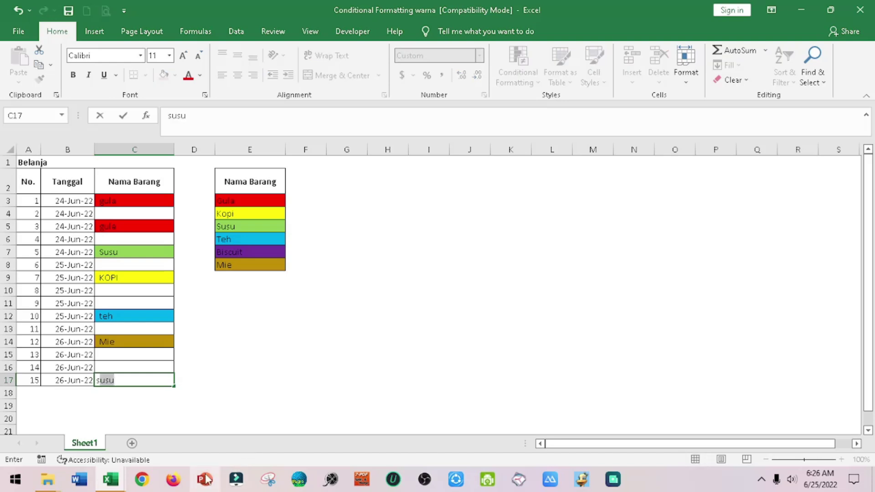
{"action": "left_click", "coordinate": [128, 353]}
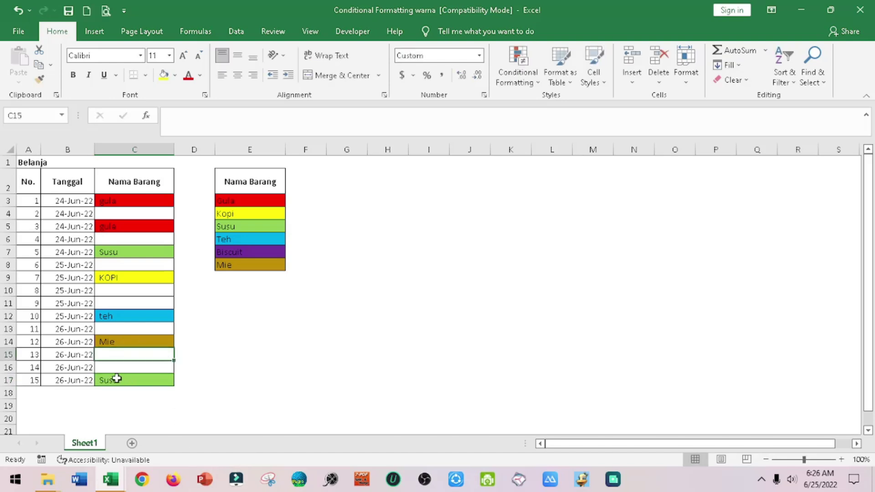
{"action": "type", "text": "bi"}
{"action": "type", "text": "scuit"}
{"action": "key", "text": "Return"}
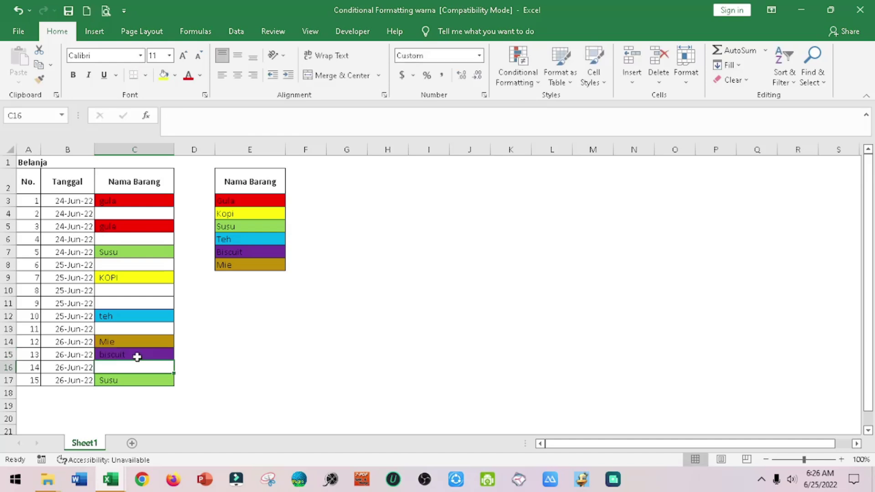
Step: Enter KOPI in C4, teh in C6 and Mie further down column C
{"action": "left_click", "coordinate": [17, 12]}
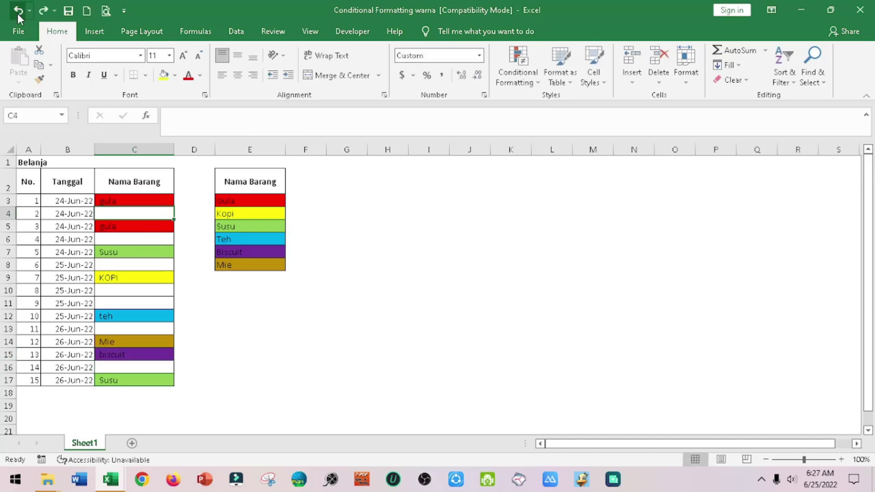
{"action": "type", "text": "KOPI"}
{"action": "key", "text": "Return"}
{"action": "key", "text": "Return"}
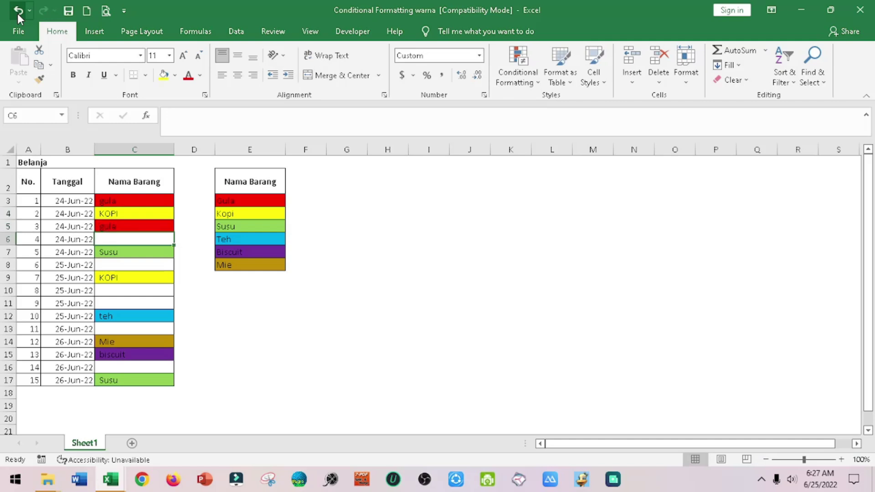
{"action": "type", "text": "teh"}
{"action": "key", "text": "Return"}
{"action": "key", "text": "Return"}
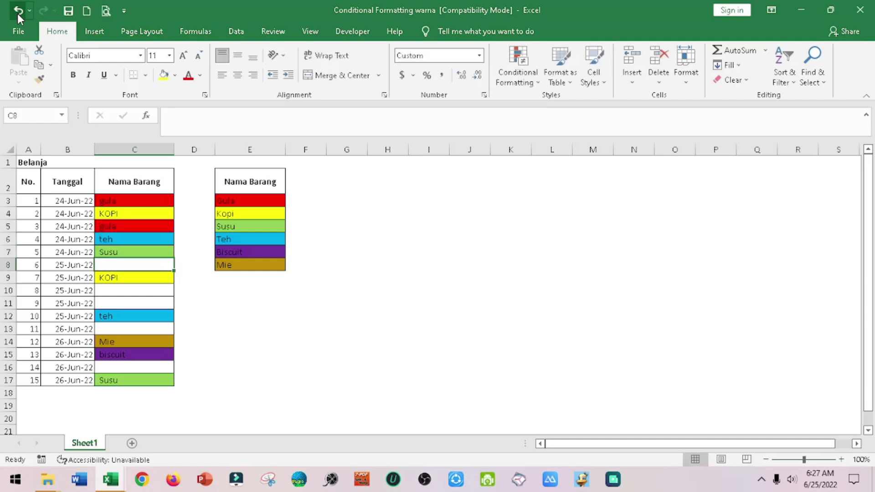
{"action": "type", "text": "Mie"}
{"action": "key", "text": "Return"}
{"action": "key", "text": "Return"}
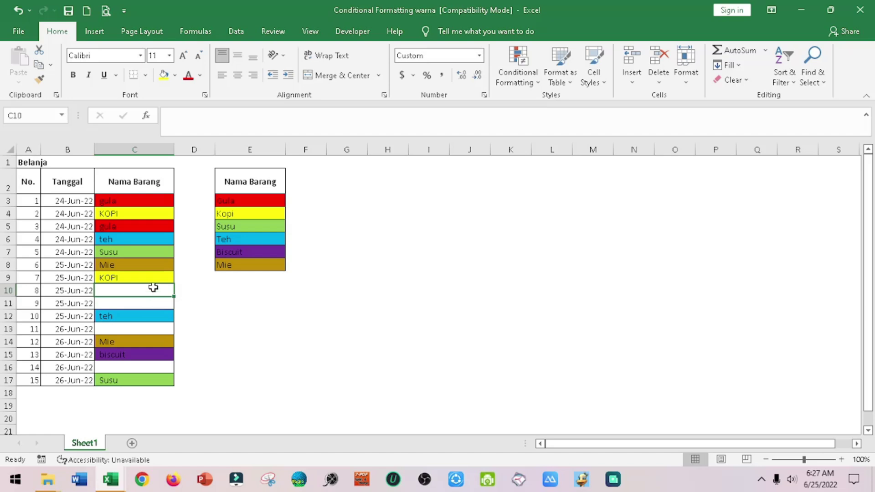
Step: Enter biscuit in C11 and Mie in C10, checking the Gula colour key
{"action": "left_click", "coordinate": [249, 199]}
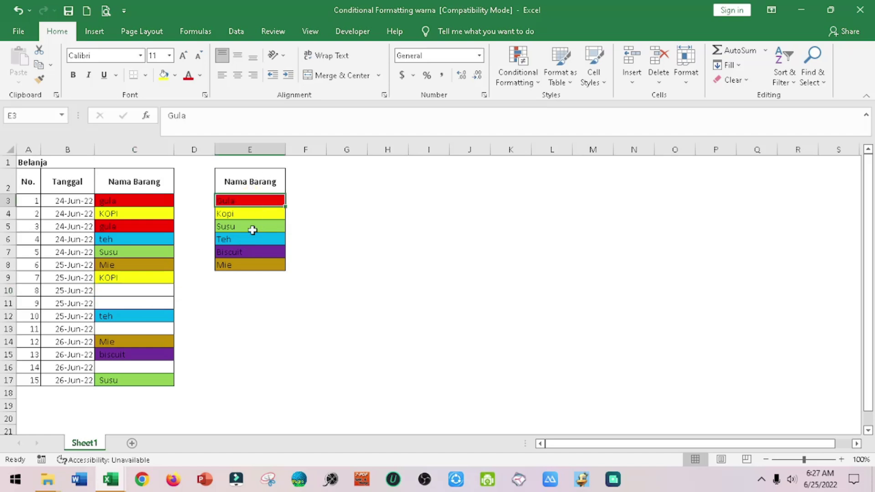
{"action": "left_click", "coordinate": [122, 279]}
{"action": "left_click", "coordinate": [147, 298]}
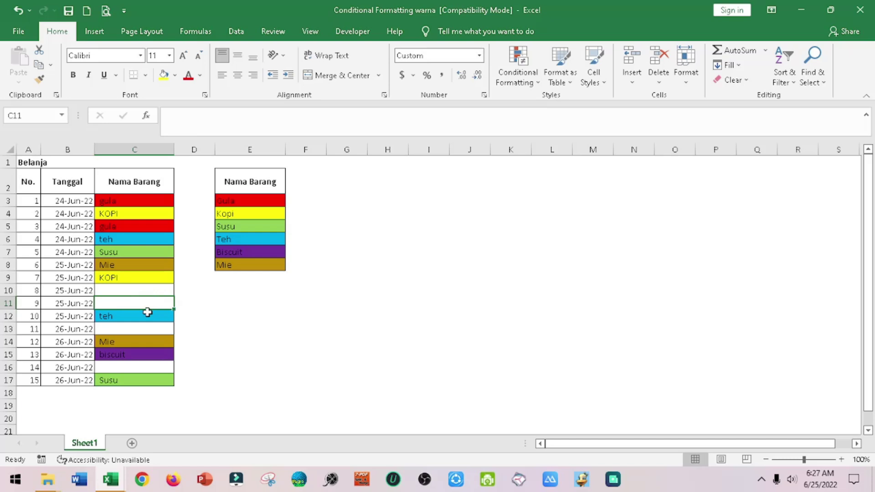
{"action": "type", "text": "biscuit"}
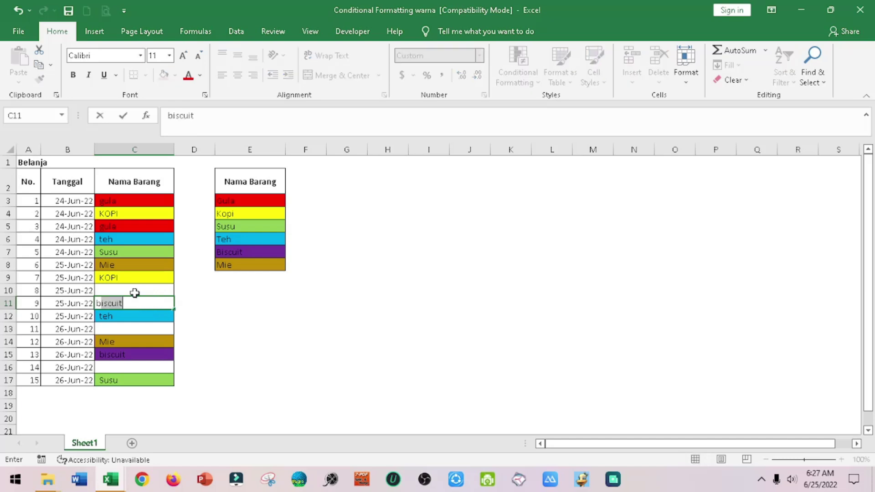
{"action": "left_click", "coordinate": [134, 293]}
{"action": "type", "text": "m"}
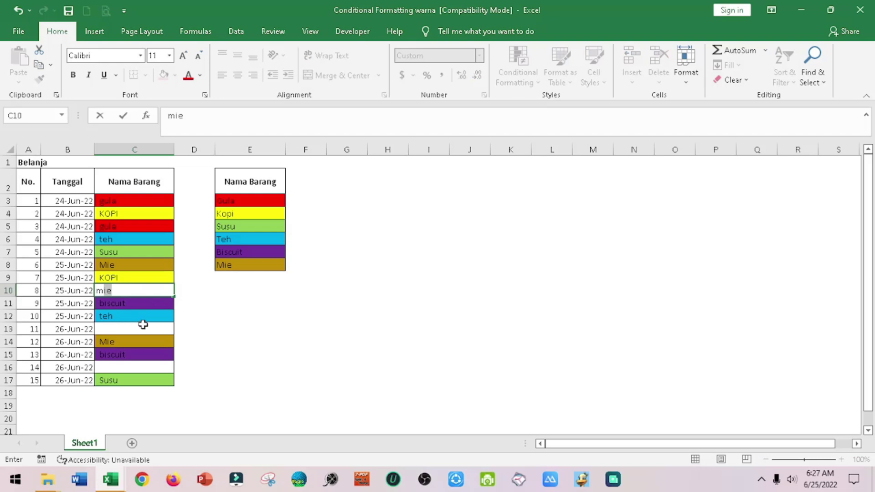
{"action": "left_click", "coordinate": [143, 324]}
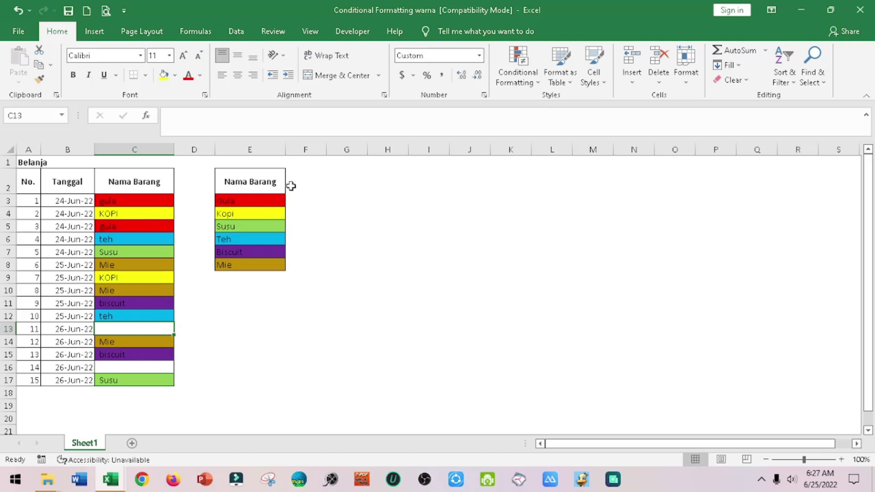
{"action": "left_click", "coordinate": [269, 203]}
{"action": "left_click", "coordinate": [262, 265]}
{"action": "left_click", "coordinate": [246, 200]}
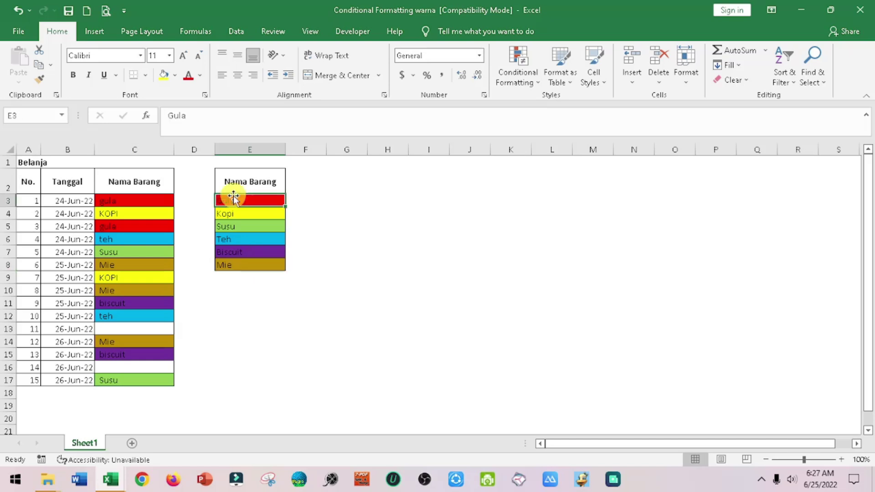
{"action": "left_click", "coordinate": [346, 239]}
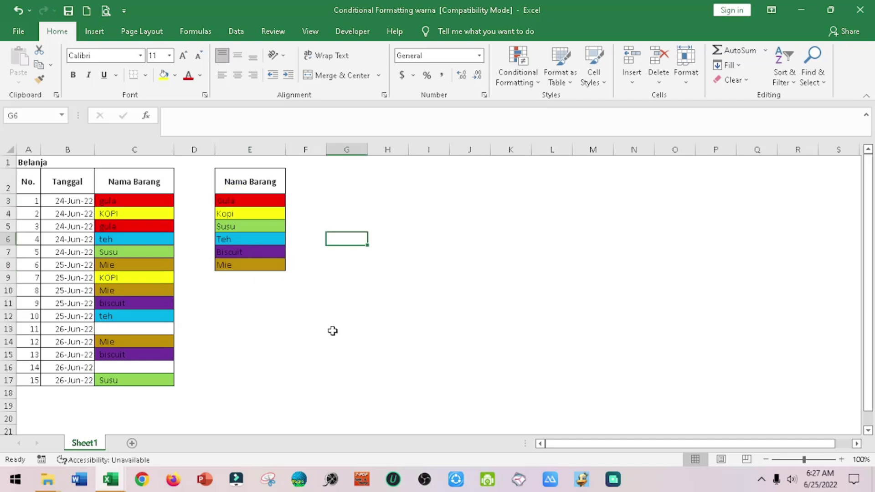